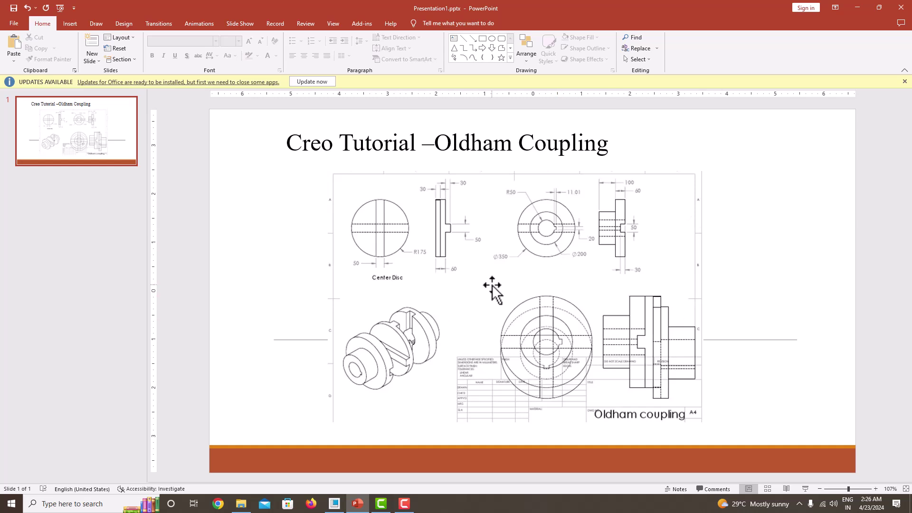
Step: Create a new solid part PRT0003 from the mmns_part_solid_abs template instead of the default
left_click(338, 504)
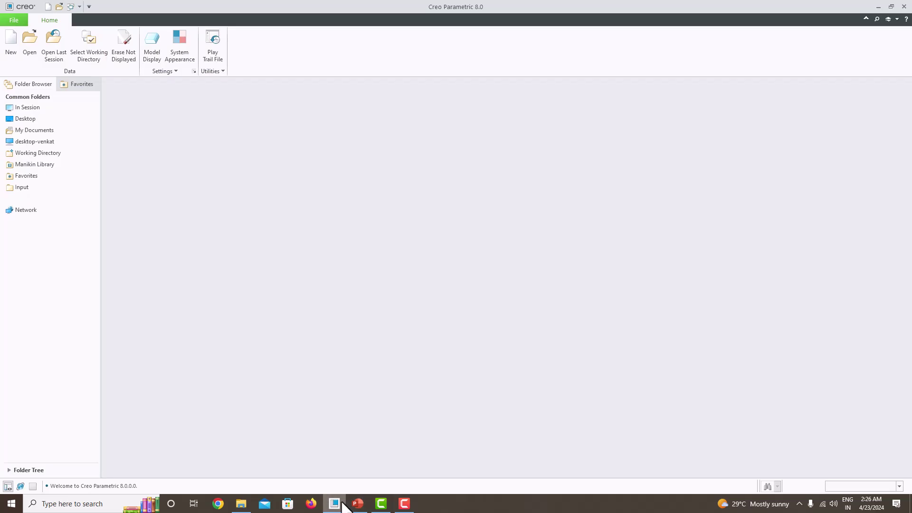
left_click(13, 53)
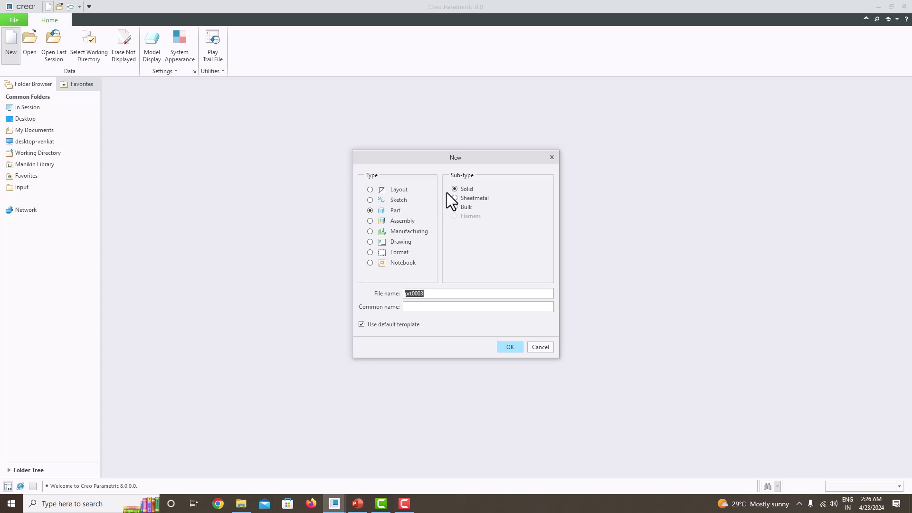
left_click(380, 327)
left_click(509, 350)
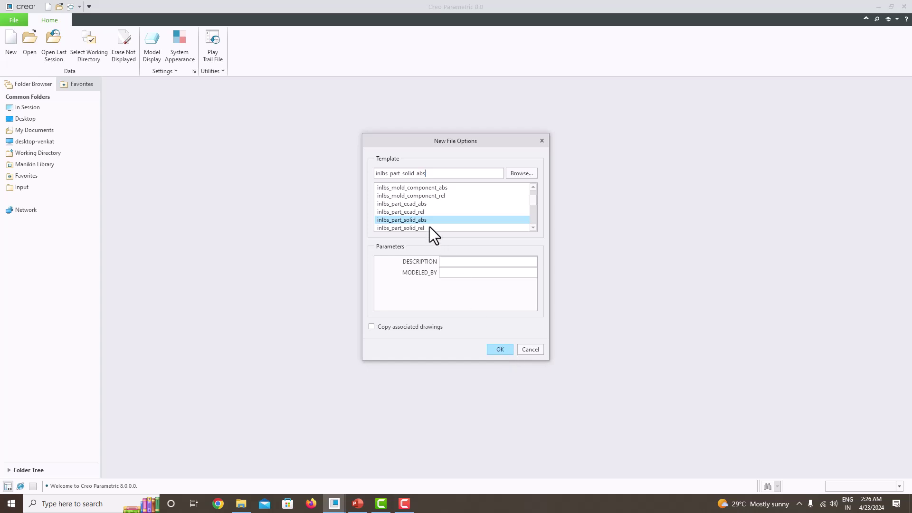
scroll(430, 221, "down", 3)
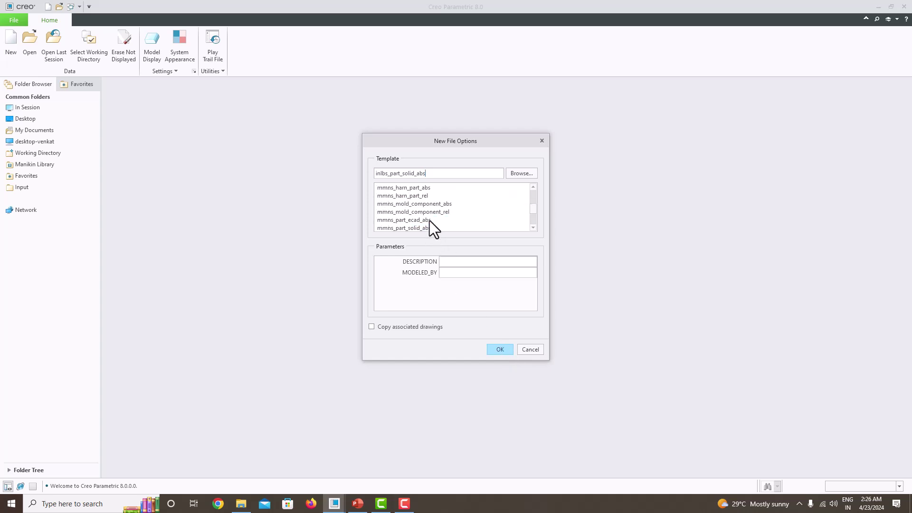
left_click(400, 228)
left_click(494, 349)
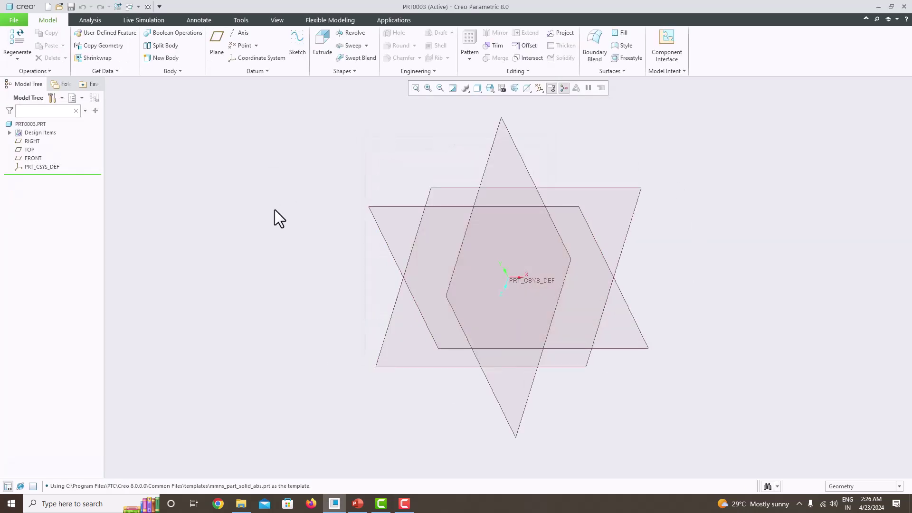
Step: Set the working directory to E:\tutorial\creo\Assembly\Oldham_Coupling
left_click(15, 21)
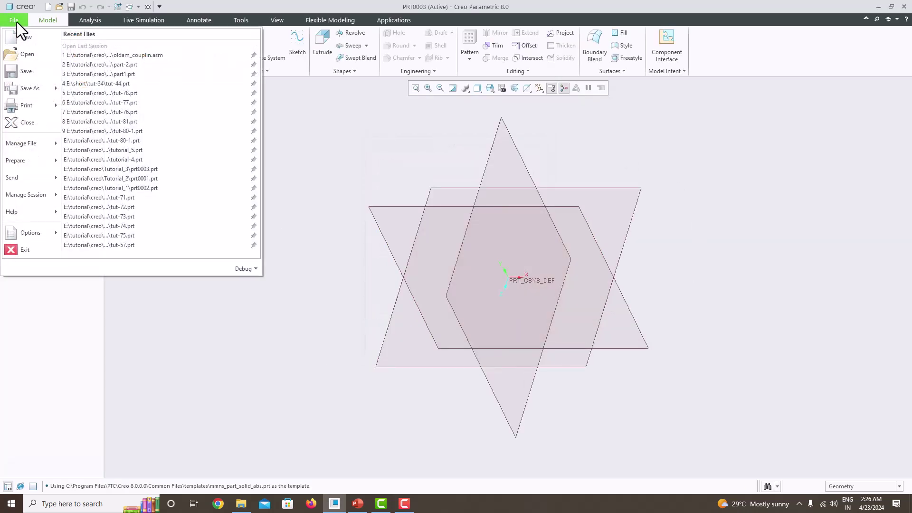
mouse_move(27, 230)
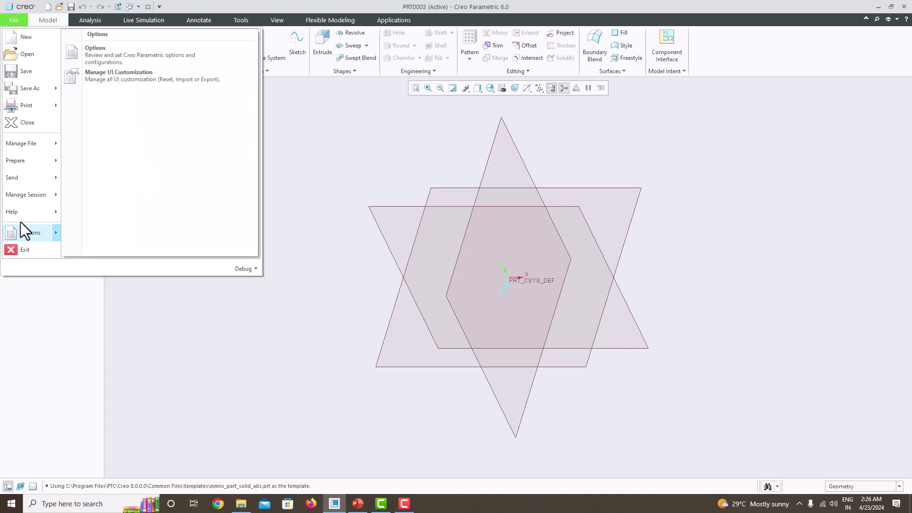
mouse_move(22, 193)
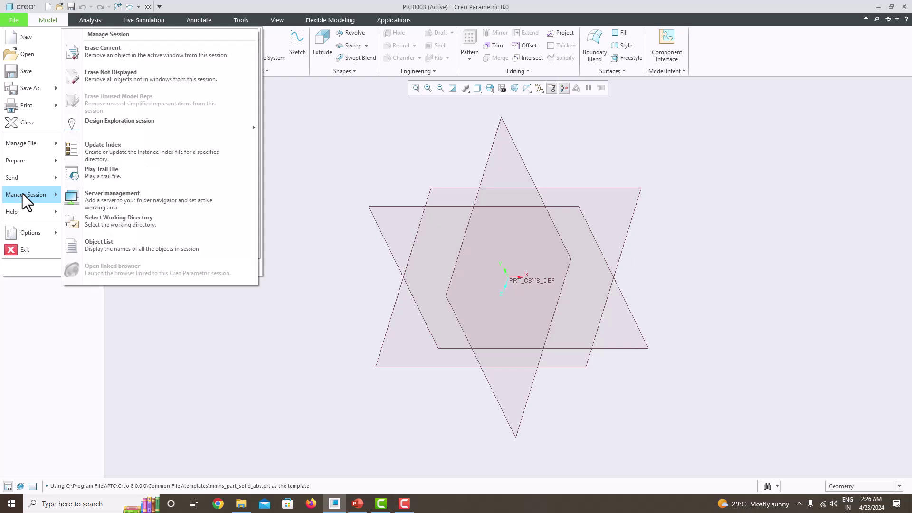
left_click(123, 221)
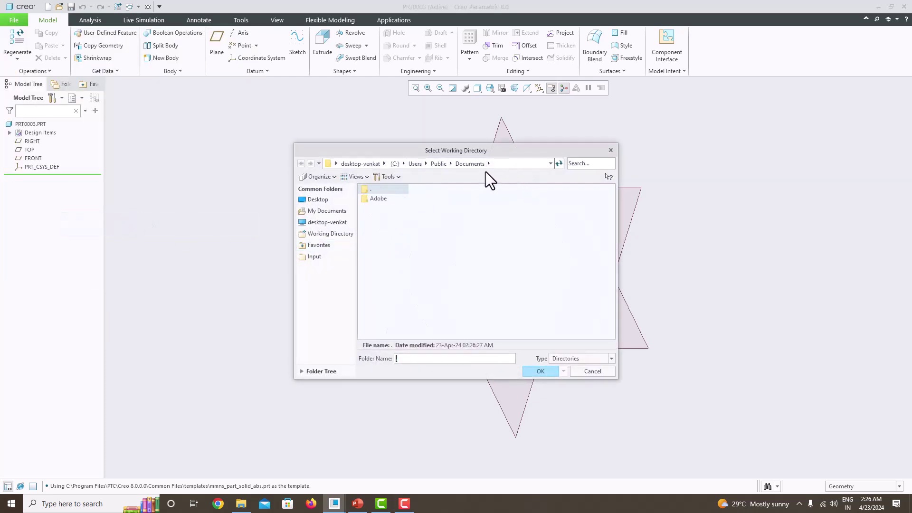
left_click(384, 164)
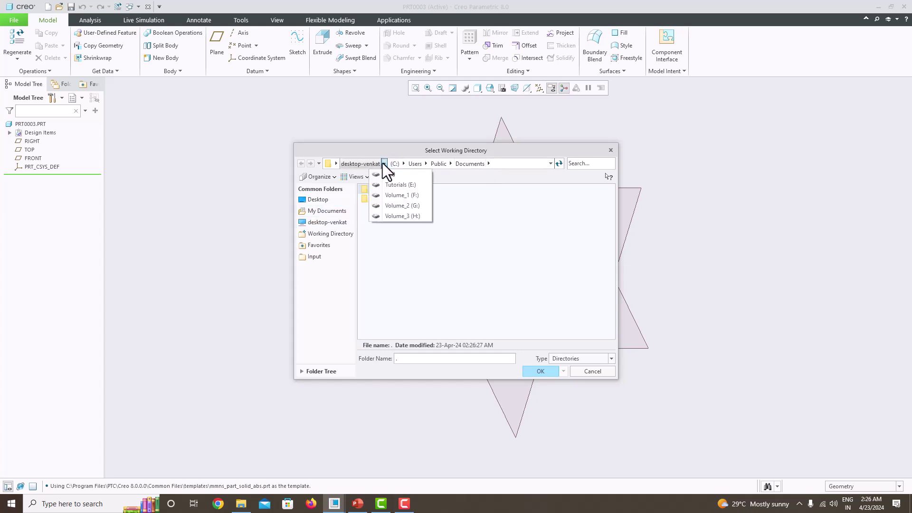
left_click(389, 186)
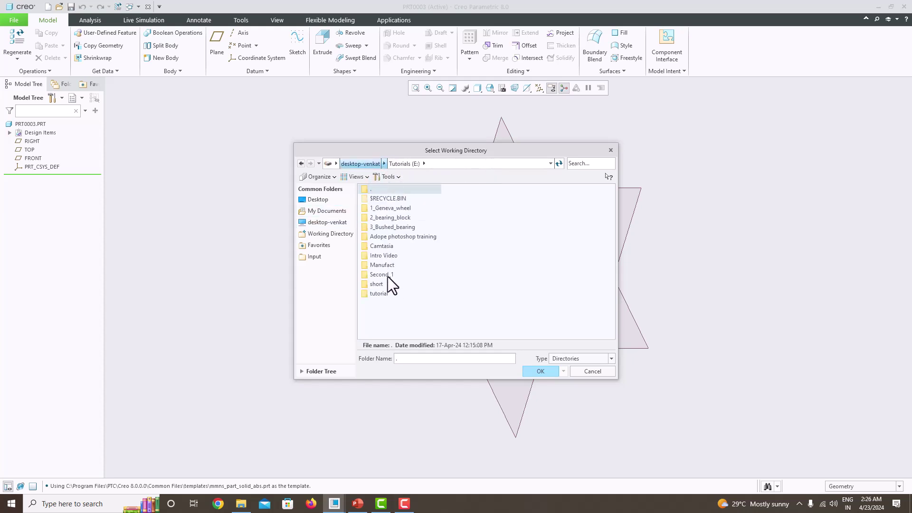
double_click(386, 292)
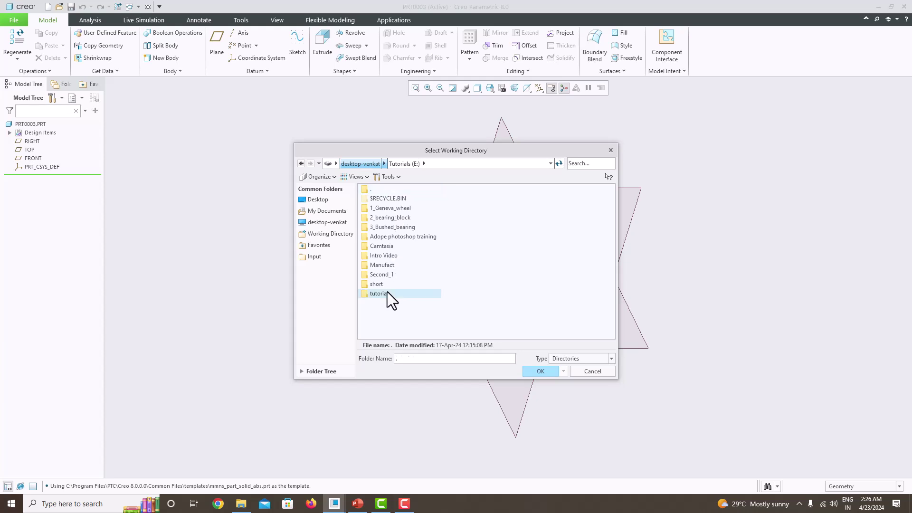
left_click(382, 246)
double_click(382, 246)
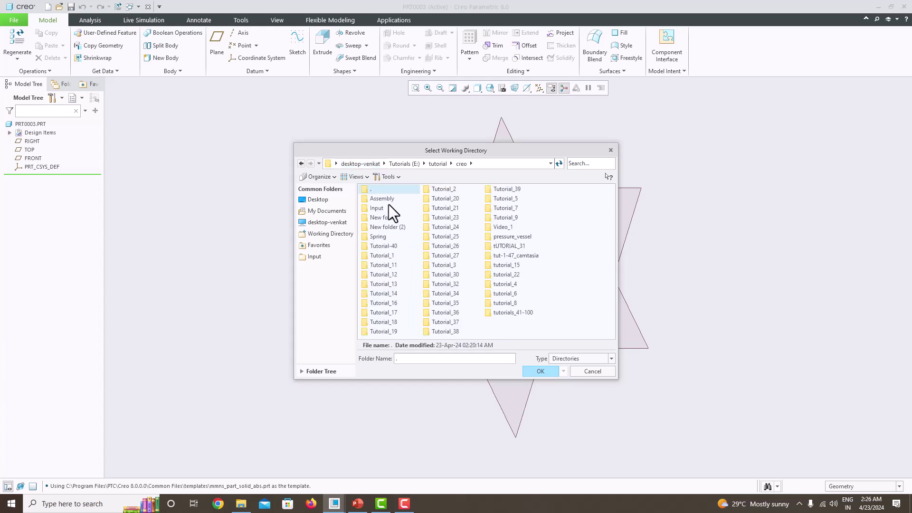
double_click(386, 198)
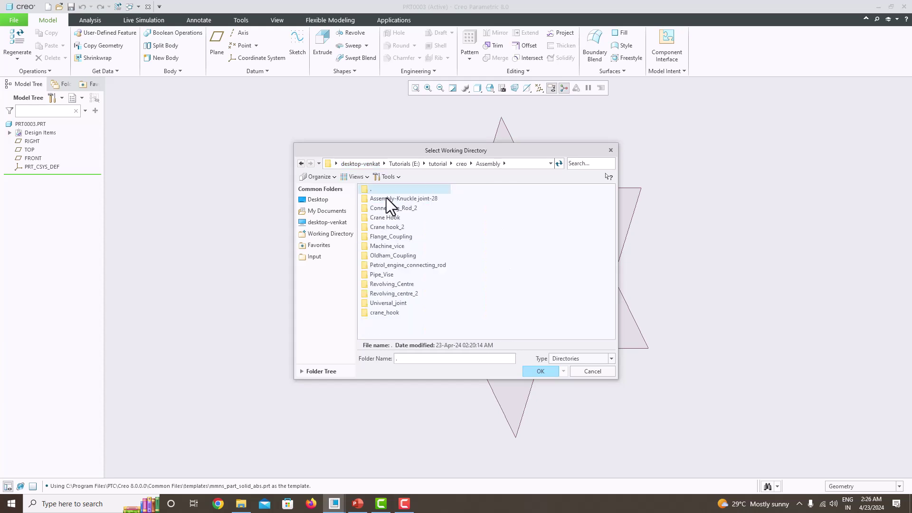
double_click(391, 254)
left_click(550, 369)
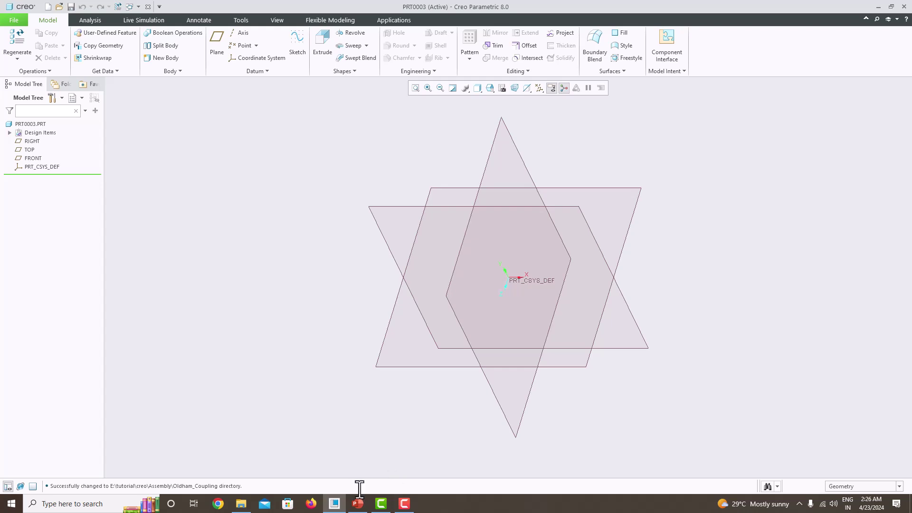
Step: Open the coupling drawing screenshot in Photos and snap it, narrowed, to the left edge
left_click(241, 504)
double_click(133, 147)
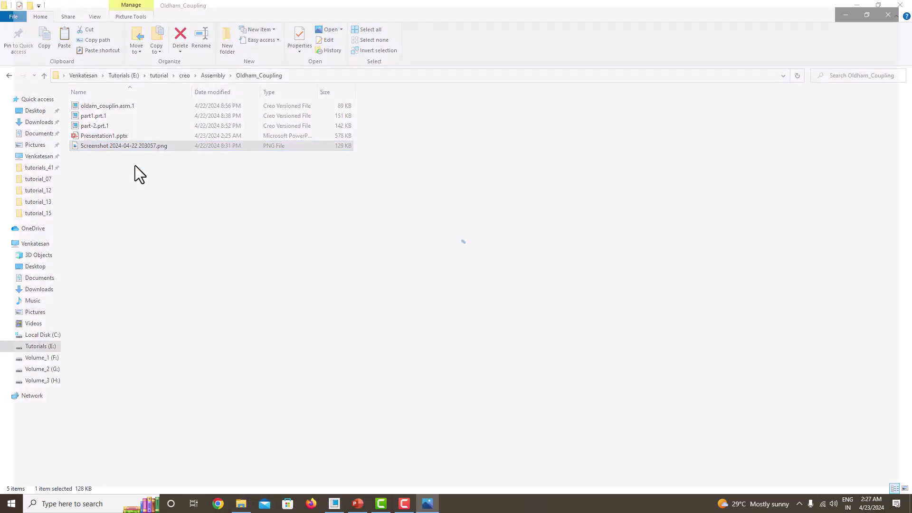
key("super+Left")
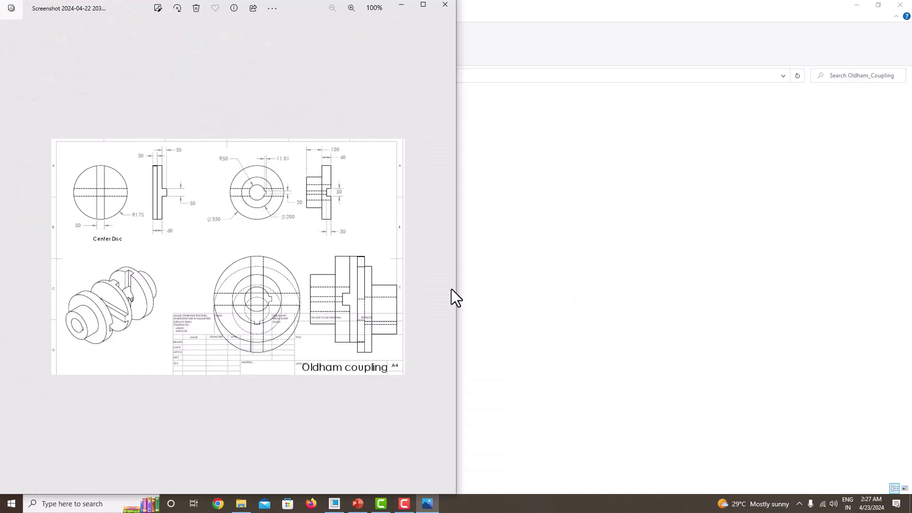
left_click_drag(456, 288, 112, 297)
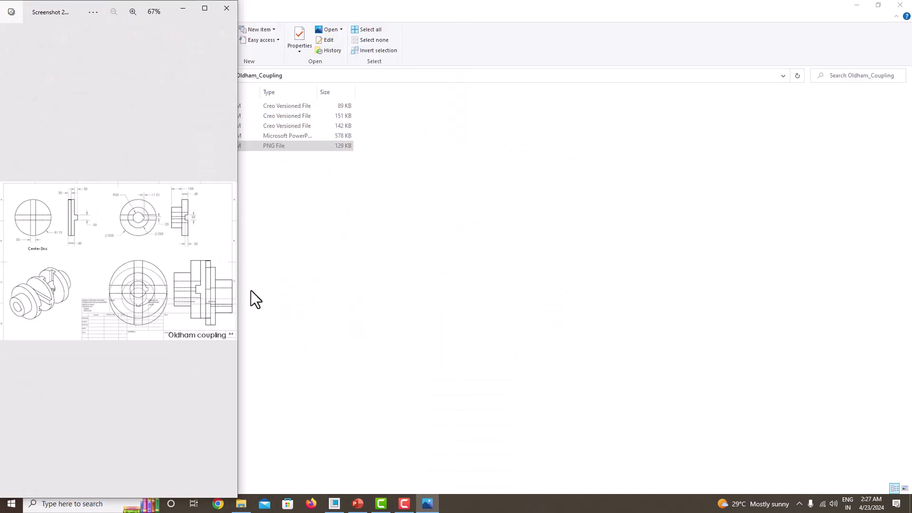
Step: Snap Creo to the right, widen it beside the drawing, and zoom the reference image
left_click(335, 504)
key("super+Right")
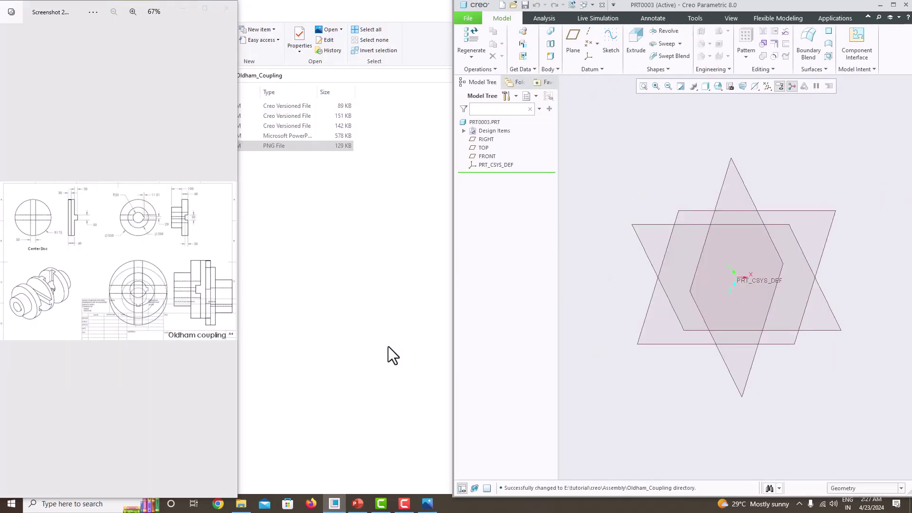
left_click_drag(451, 295, 238, 281)
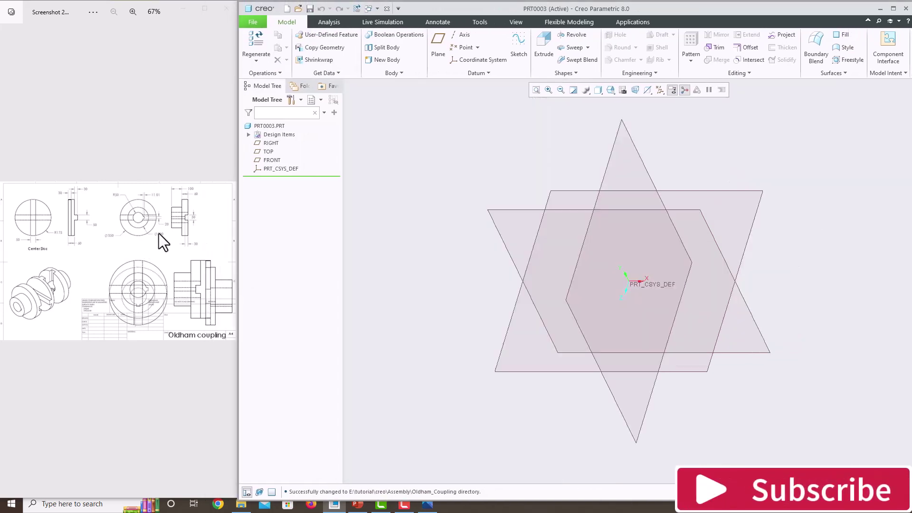
scroll(163, 245, "up", 2)
scroll(176, 216, "up", 3)
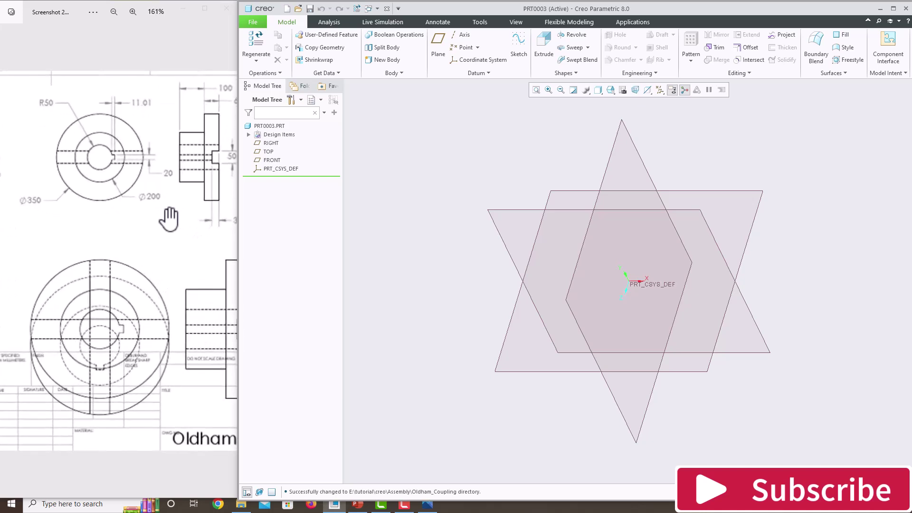
left_click(175, 218)
scroll(139, 238, "down", 1)
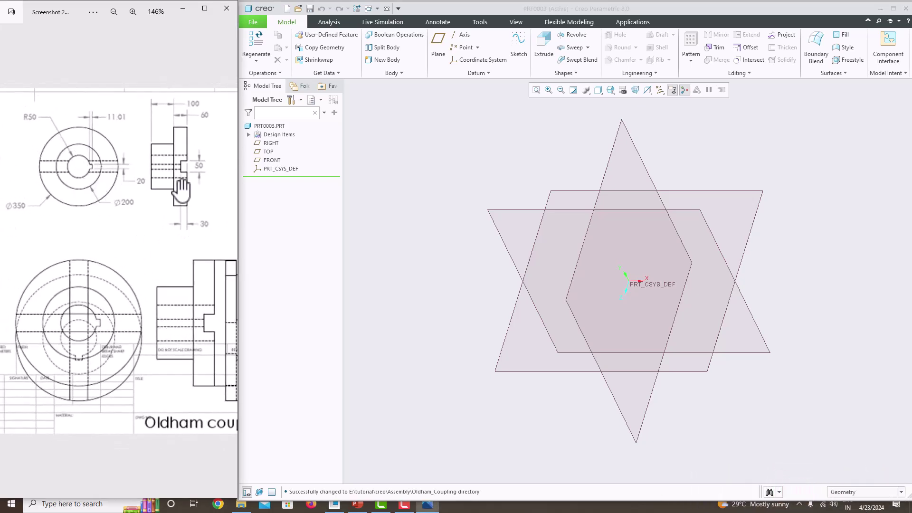
scroll(181, 190, "down", 1)
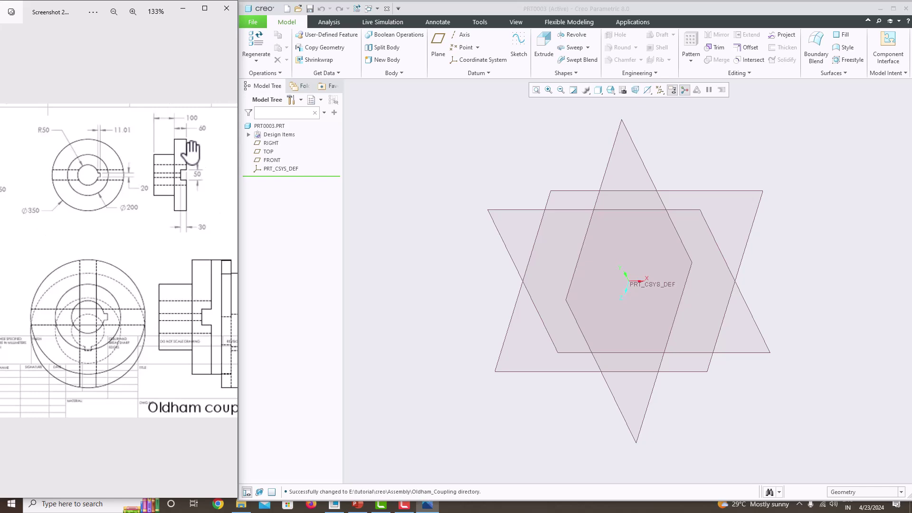
Step: Sketch a 350-diameter circle centred on the origin on the FRONT plane
left_click(509, 210)
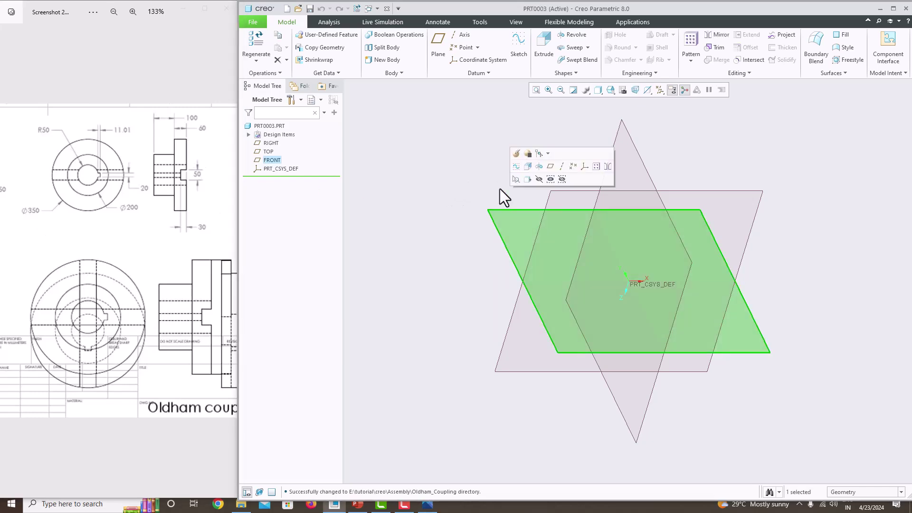
left_click(514, 51)
left_click(647, 90)
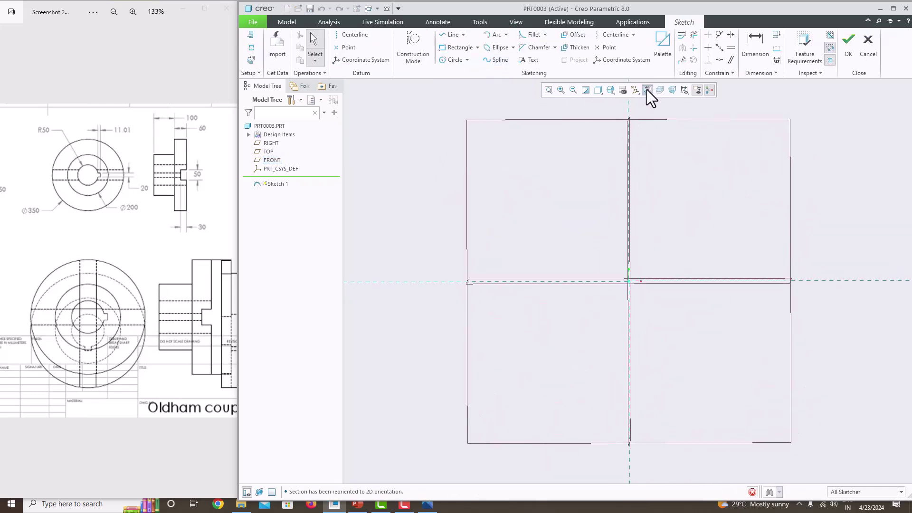
left_click(447, 60)
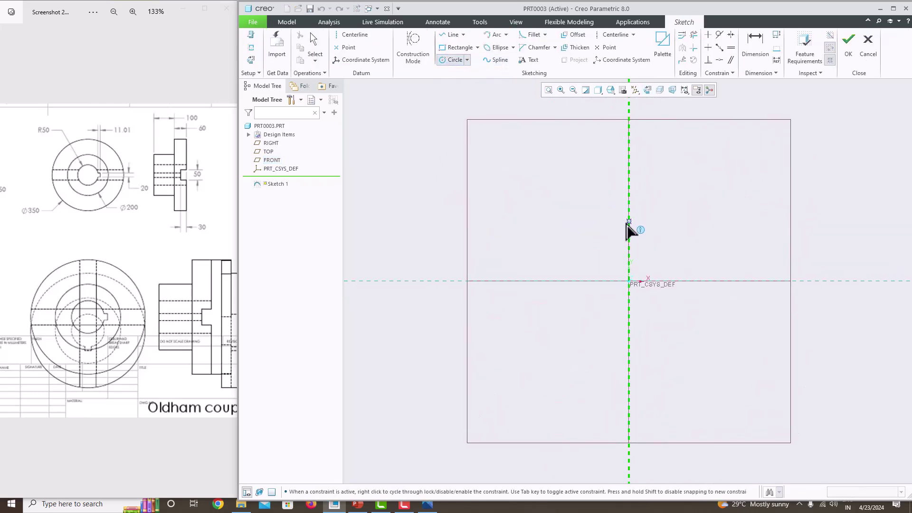
left_click(629, 280)
left_click(538, 196)
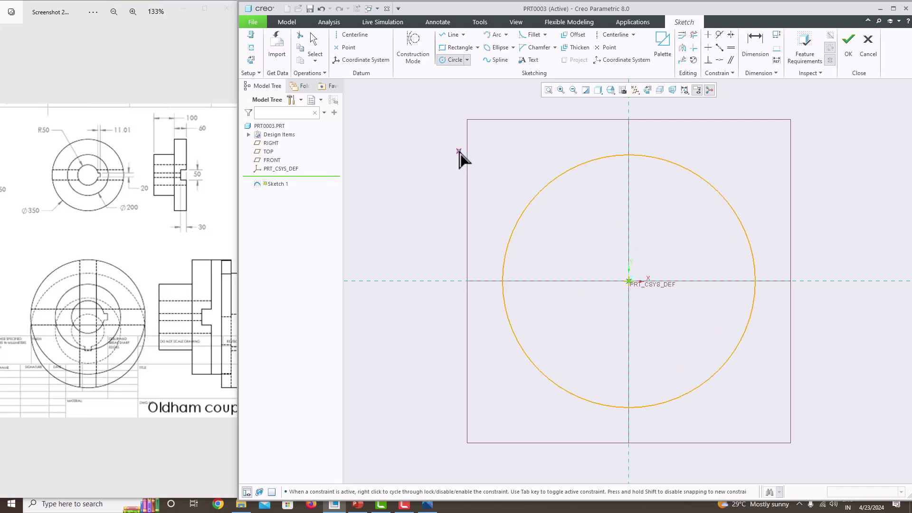
middle_click(663, 249)
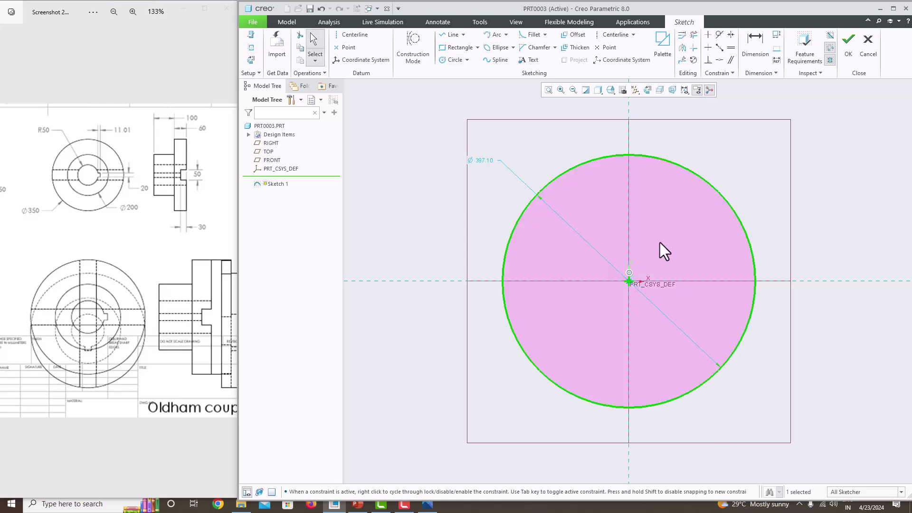
double_click(480, 162)
type("350")
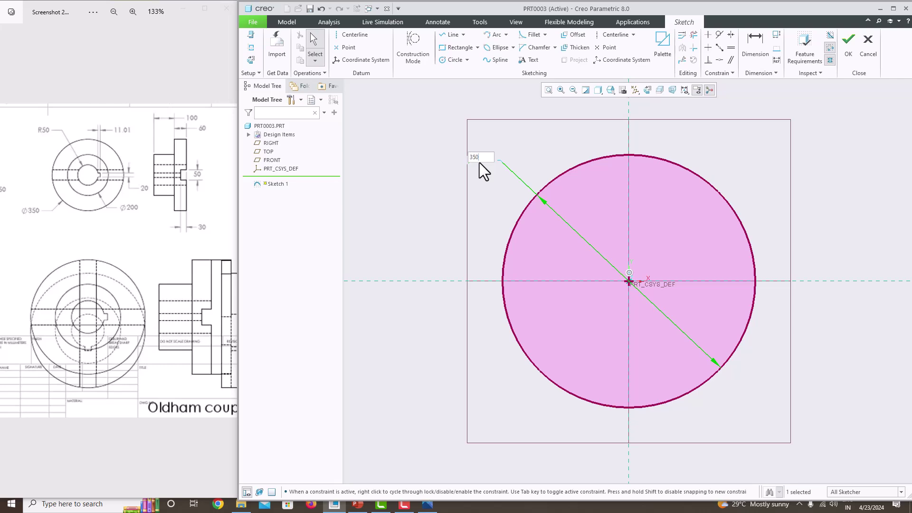
key("Return")
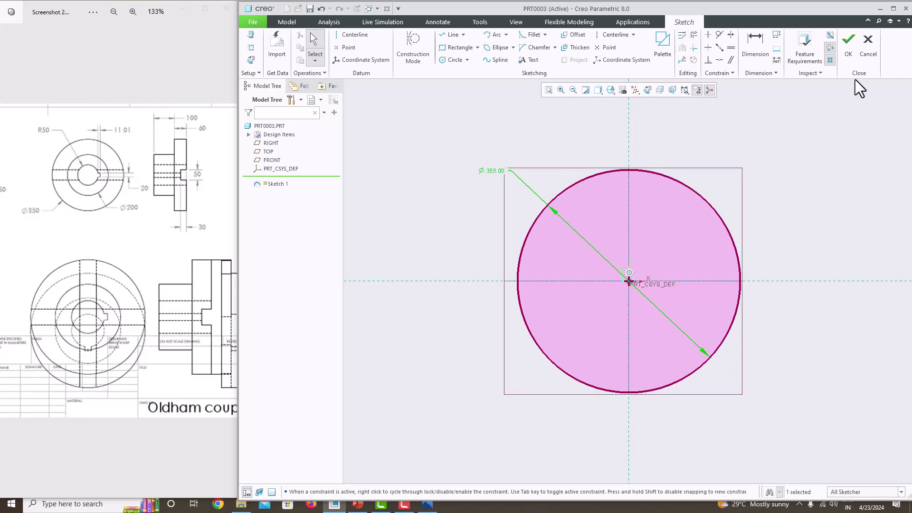
left_click(847, 52)
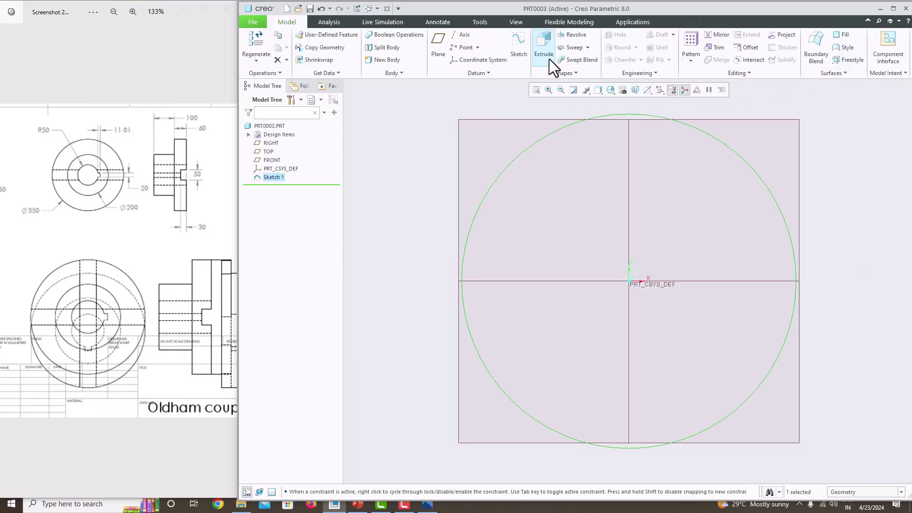
Step: Extrude the circle symmetrically to a depth of 60 to form the disc
left_click(547, 56)
left_click(330, 50)
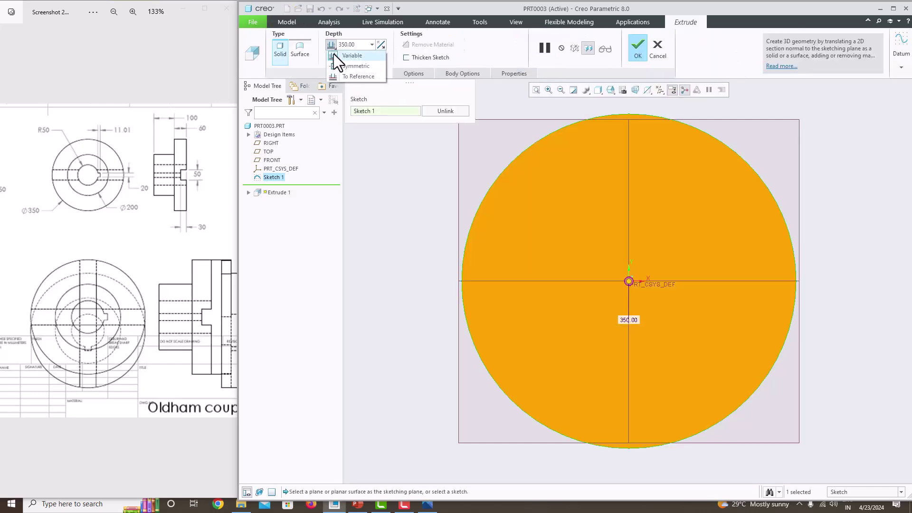
left_click(340, 68)
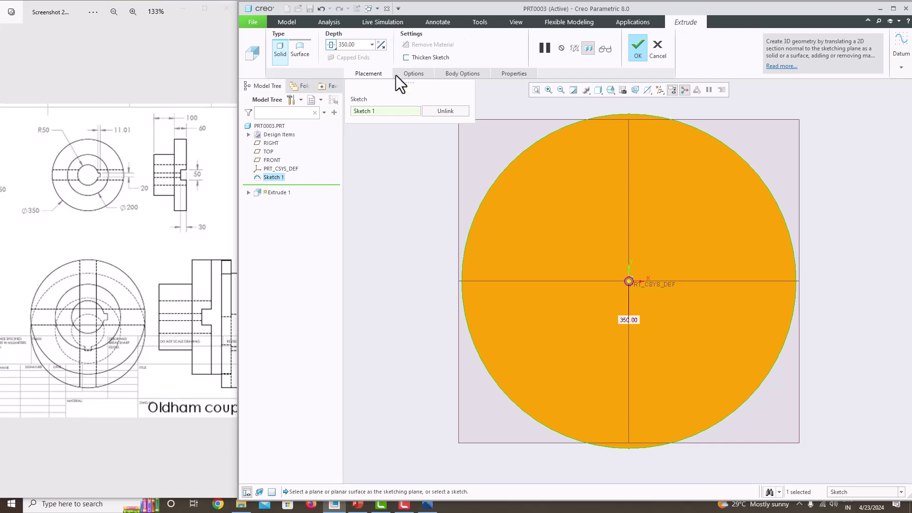
type("60")
key("Return")
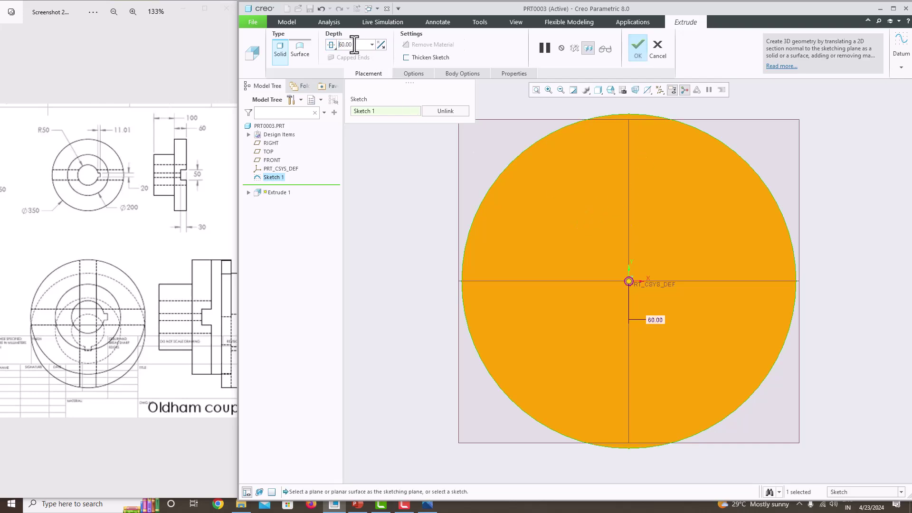
middle_click_drag(452, 189, 519, 229)
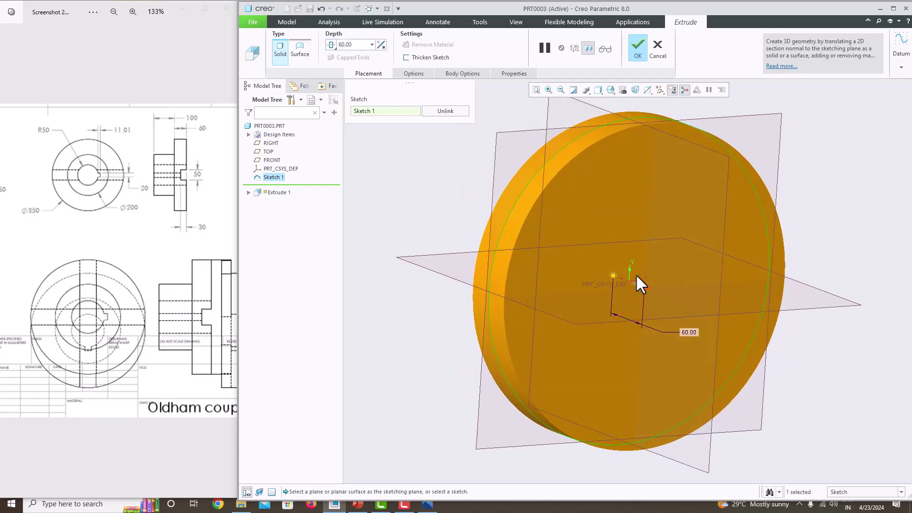
left_click(638, 47)
middle_click_drag(643, 218, 659, 278)
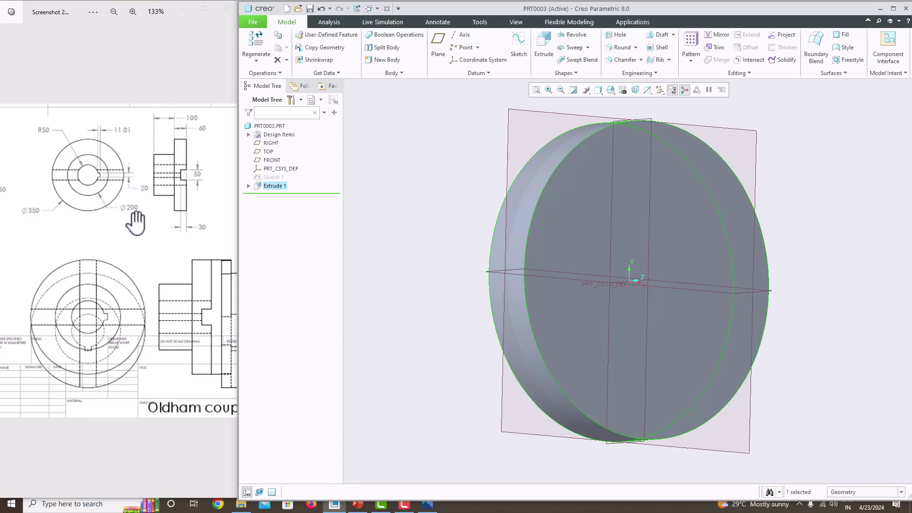
middle_click_drag(603, 258, 638, 249)
Step: Sketch a 200-diameter circle centred on the origin on the disc's front face
left_click(622, 242)
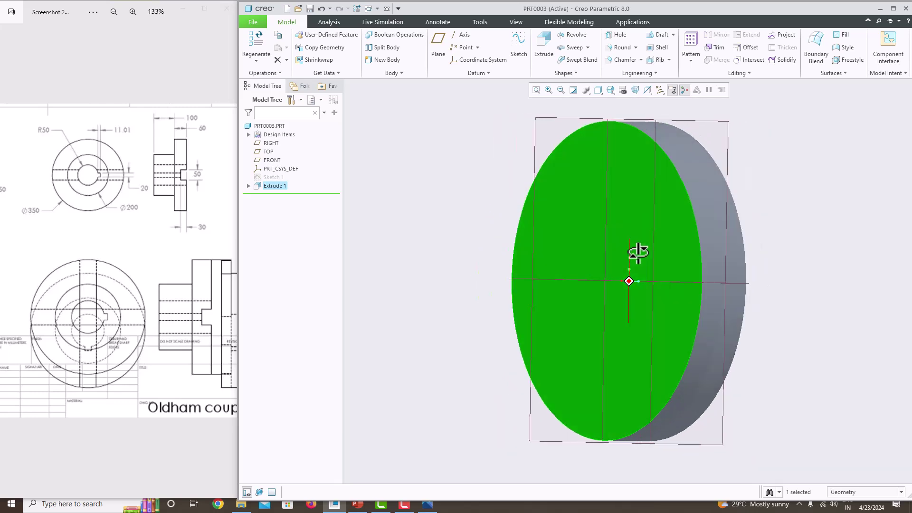
left_click(517, 53)
left_click(648, 91)
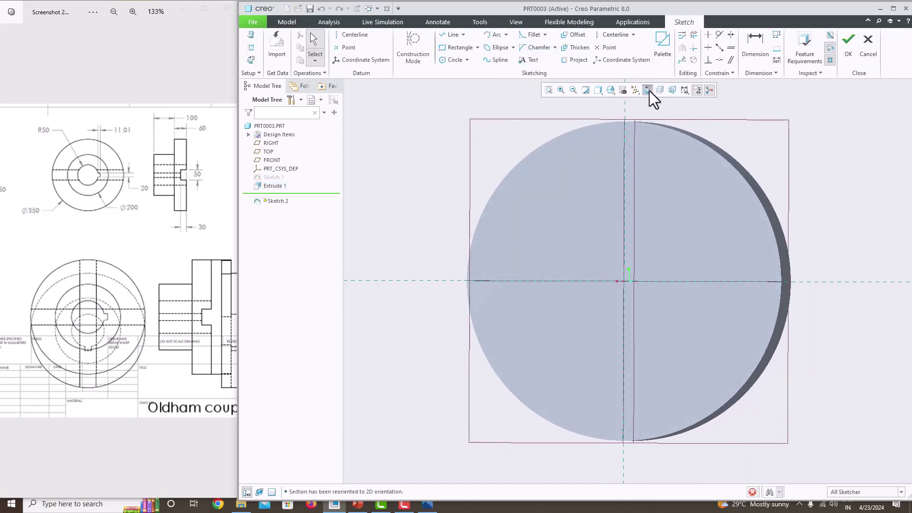
left_click(455, 60)
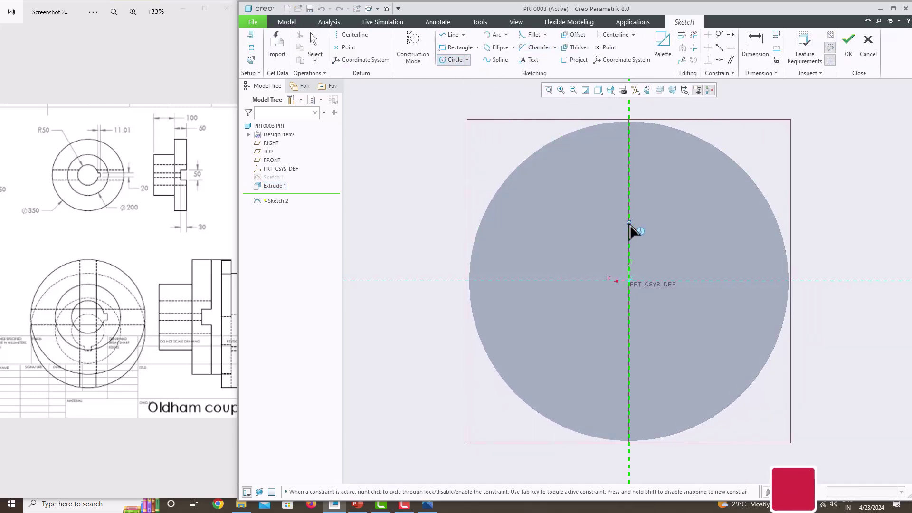
left_click(629, 281)
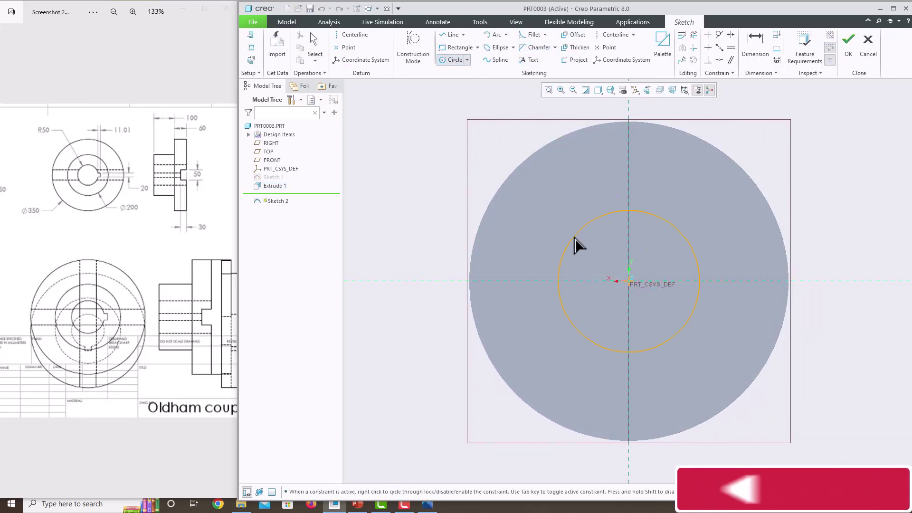
left_click(546, 176)
middle_click(549, 179)
double_click(509, 181)
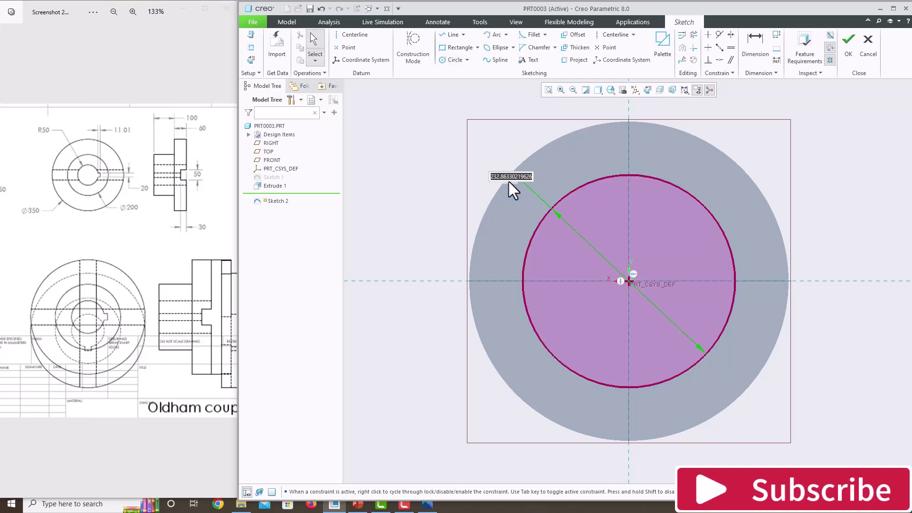
key("Return")
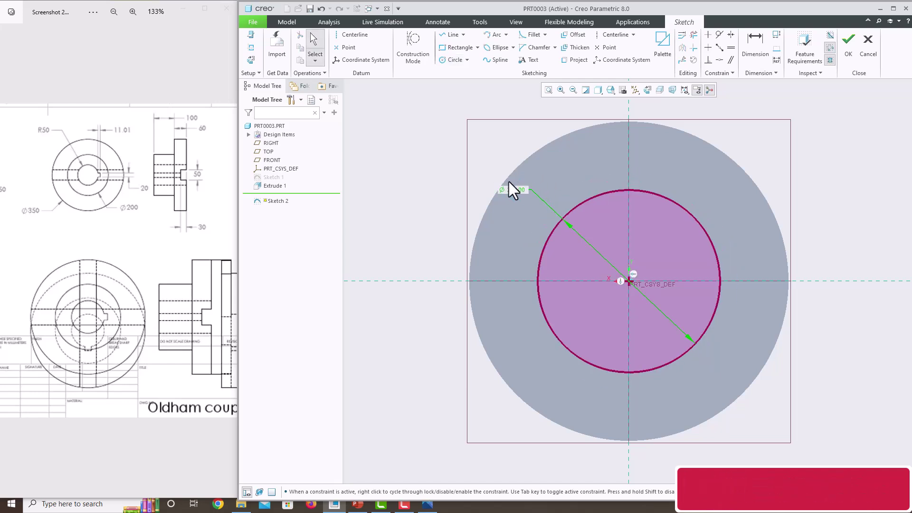
left_click(848, 55)
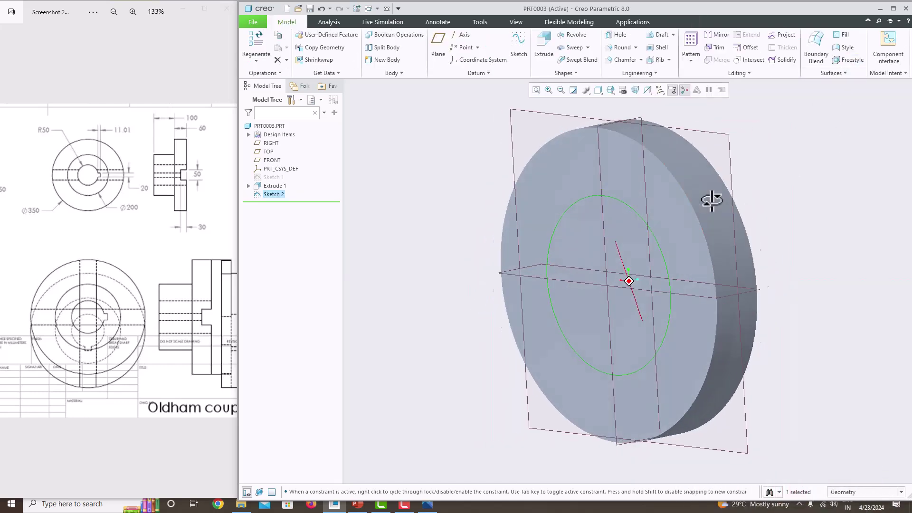
Step: Extrude the hub circle to a depth of 100
left_click(552, 54)
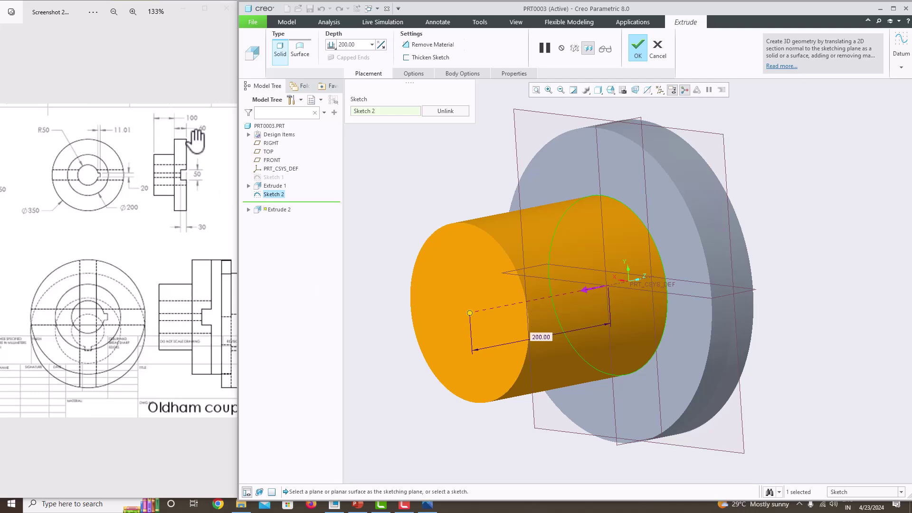
double_click(362, 42)
type("100")
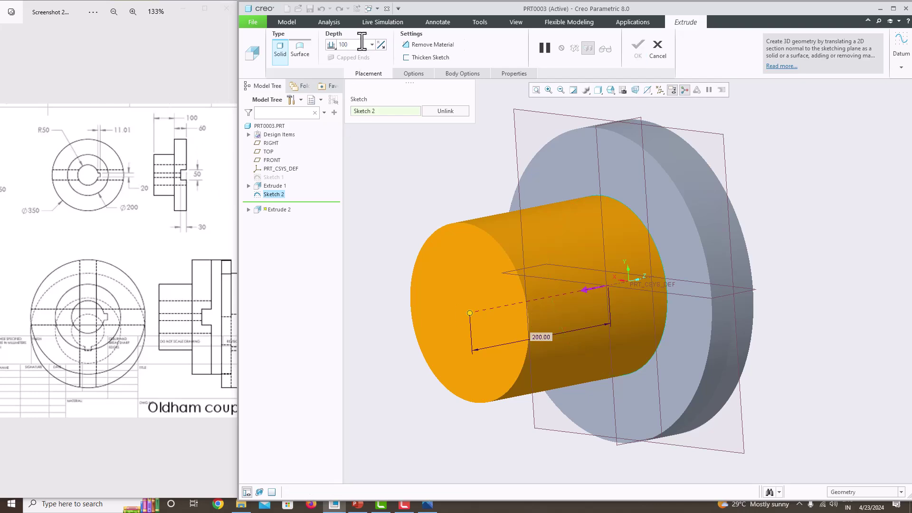
key("Return")
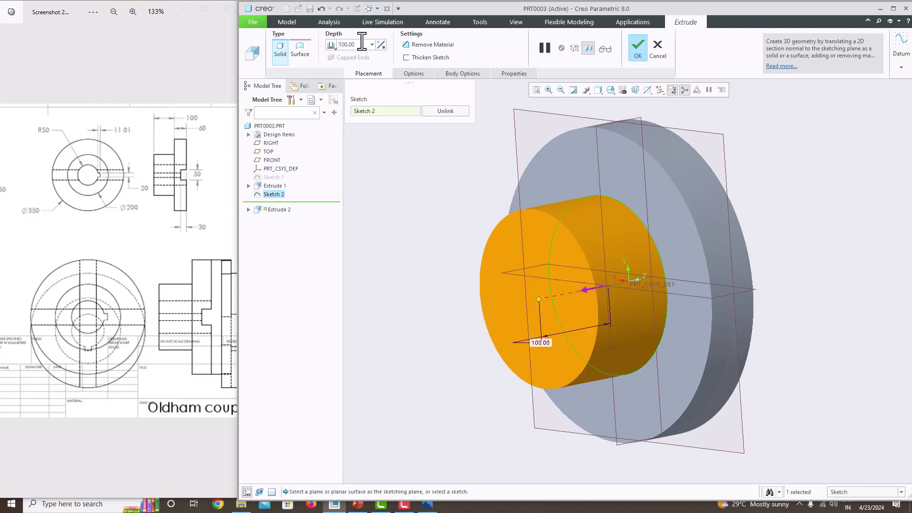
left_click(639, 47)
middle_click_drag(641, 140, 694, 187)
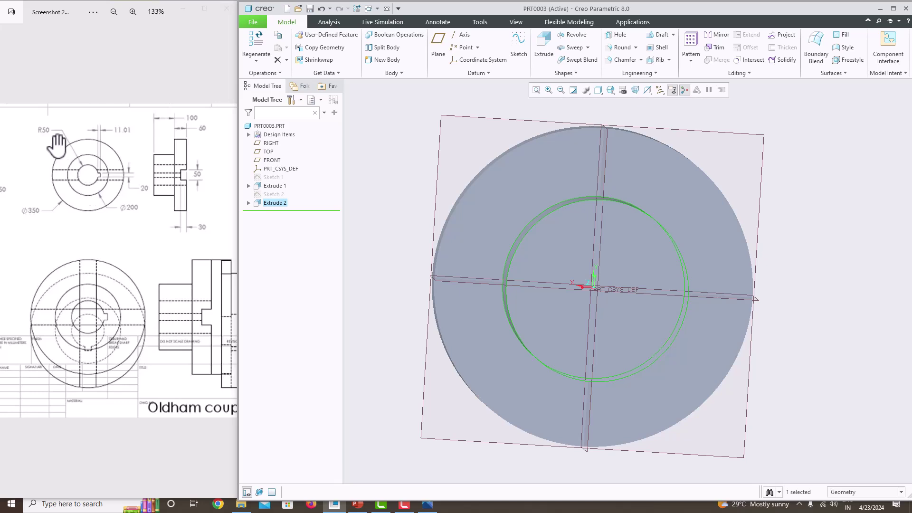
Step: Start a sketch on the hub's end face and draw a circle centred on the origin
left_click(639, 247)
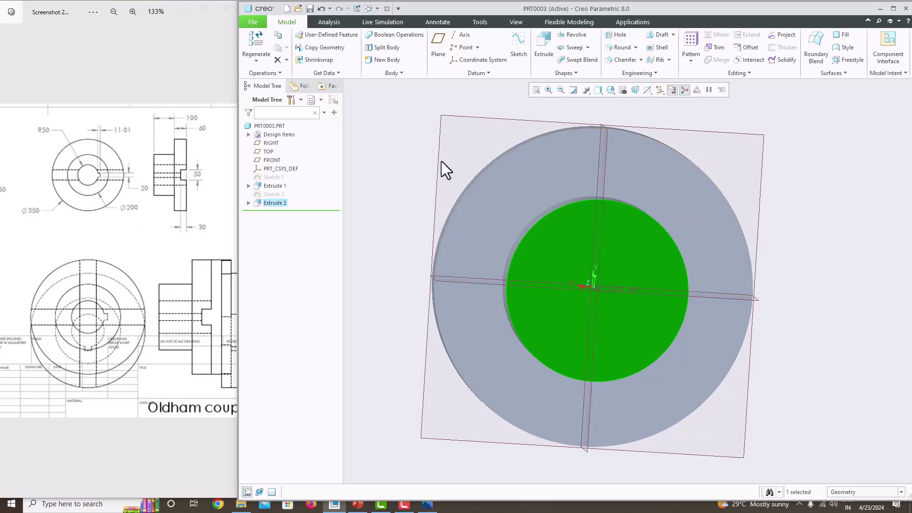
left_click(519, 50)
left_click(647, 90)
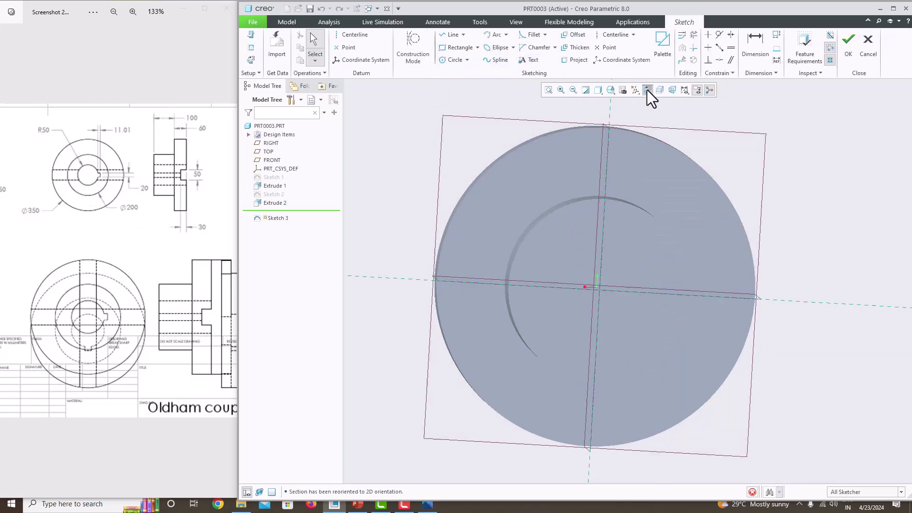
left_click(457, 62)
left_click(629, 280)
left_click(603, 235)
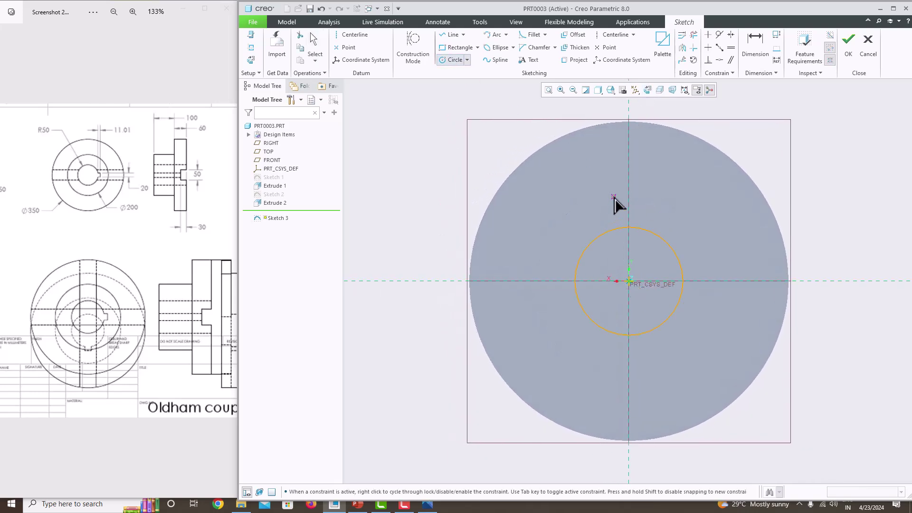
middle_click(617, 226)
Step: Dimension the bore circle with a radius of 50
left_click(617, 227)
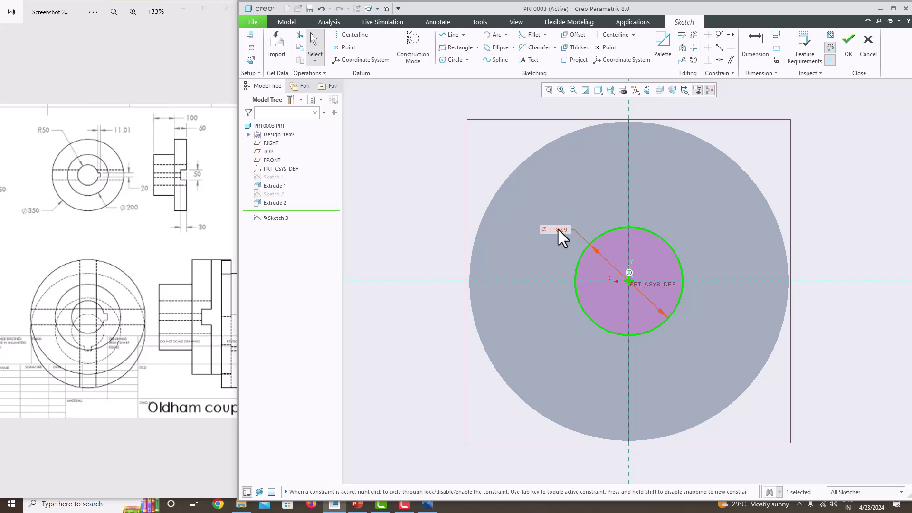
left_click(558, 230)
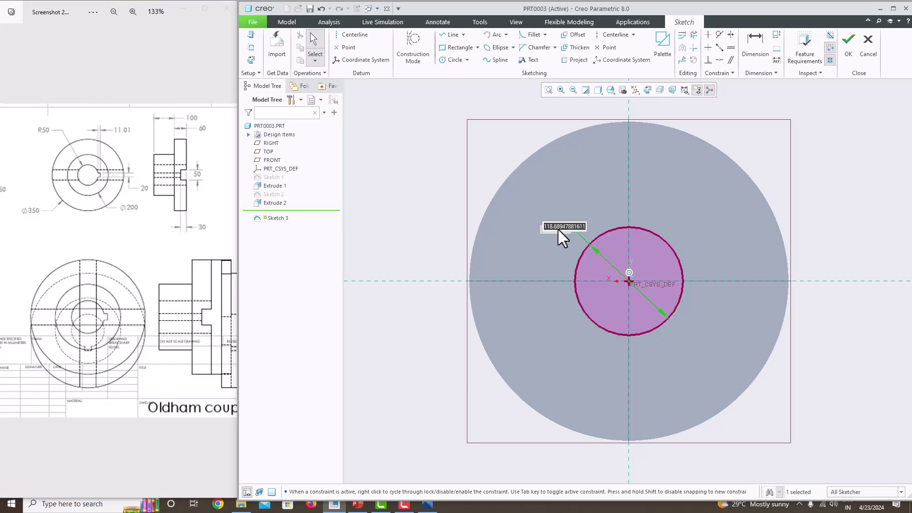
left_click(756, 51)
left_click(665, 239)
middle_click(693, 212)
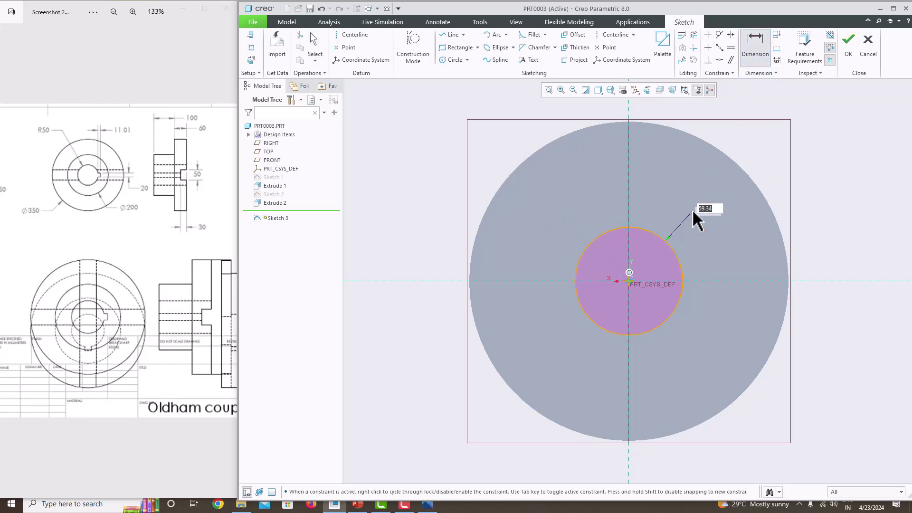
type("50")
key("Return")
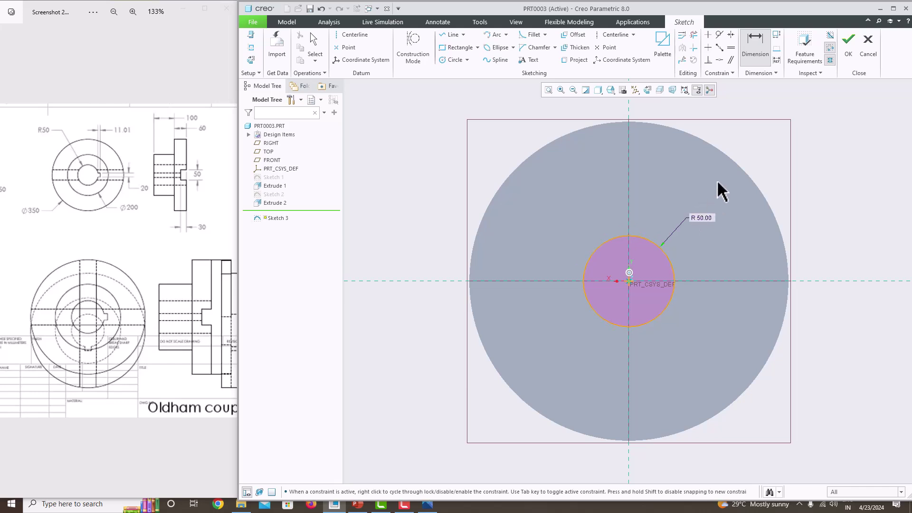
scroll(621, 228, "up", 4)
scroll(565, 187, "down", 4)
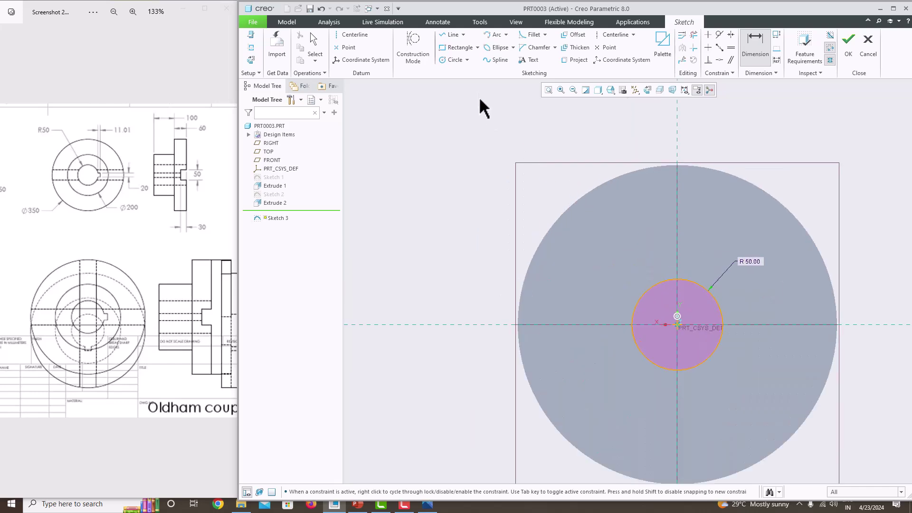
Step: Draw a keyway rectangle across the top of the bore circle and check the drawing's keyway detail
left_click(457, 48)
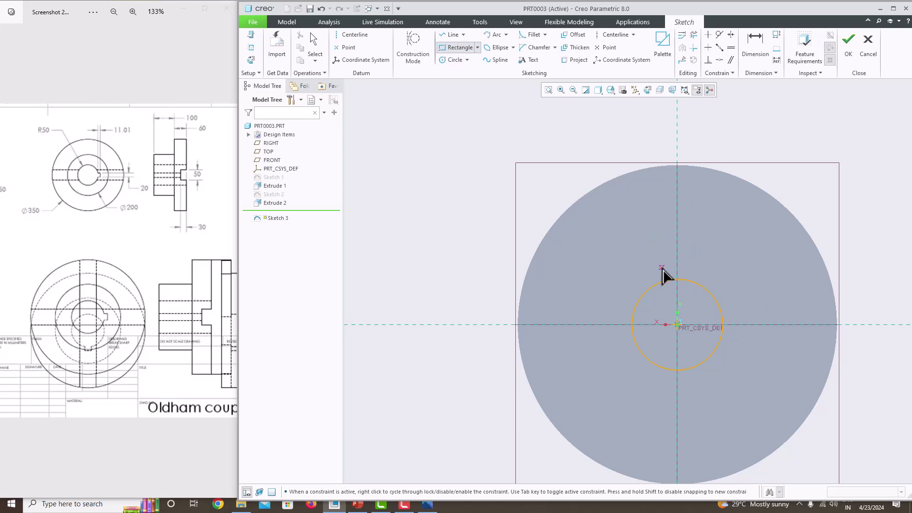
scroll(692, 305, "up", 1)
scroll(694, 306, "down", 4)
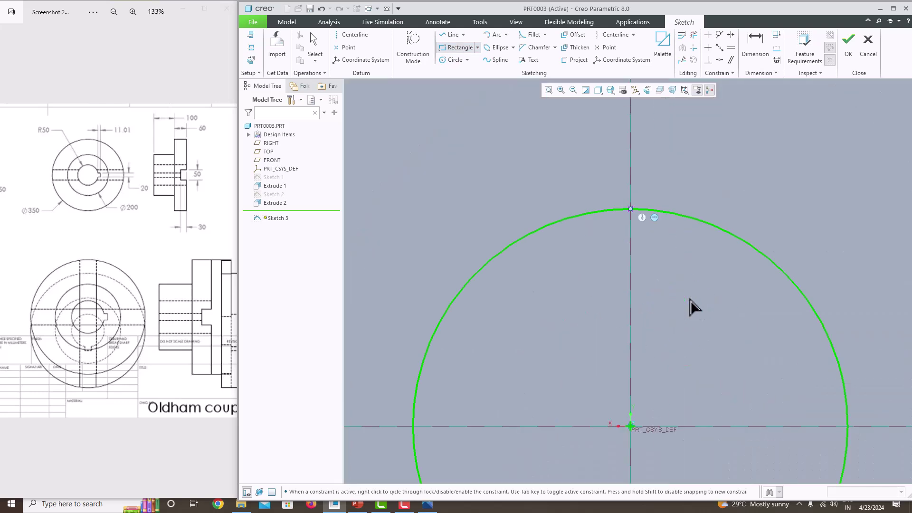
left_click(591, 184)
left_click(670, 212)
middle_click(710, 193)
scroll(683, 222, "up", 1)
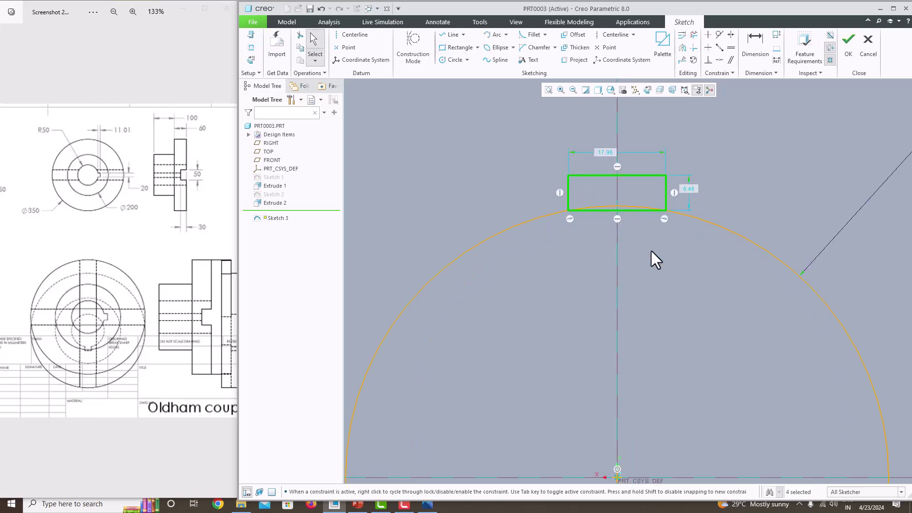
scroll(651, 251, "down", 3)
scroll(653, 248, "up", 2)
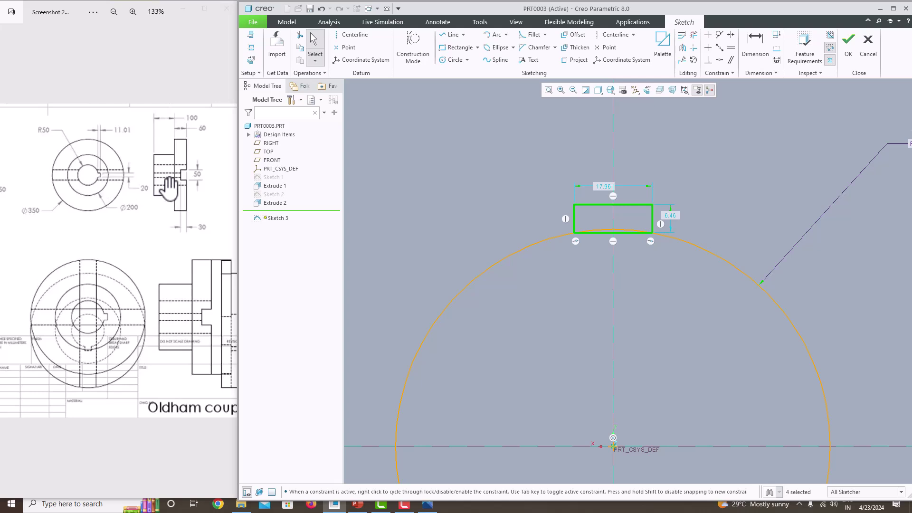
scroll(98, 190, "up", 3)
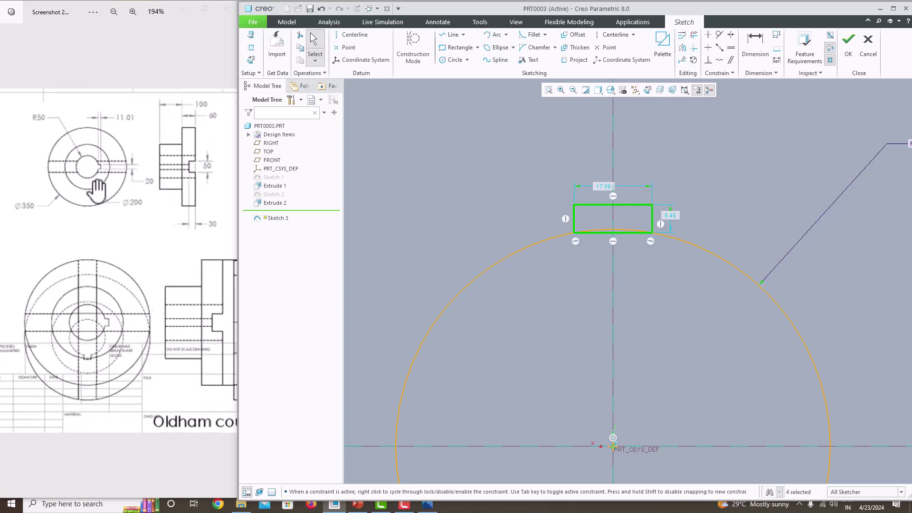
left_click_drag(98, 190, 92, 142)
scroll(86, 209, "up", 1)
mouse_move(85, 210)
left_mouse_down()
mouse_move(58, 212)
mouse_move(67, 210)
left_mouse_up()
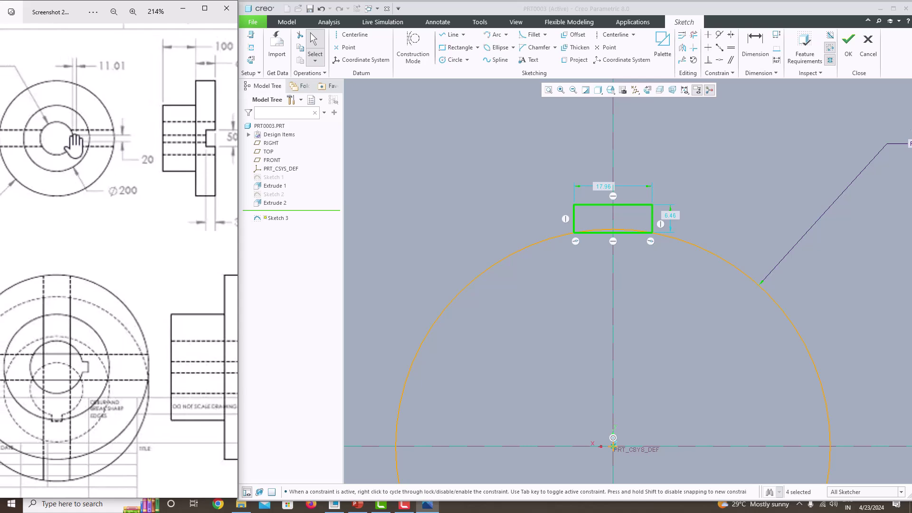
Step: Size the keyway rectangle to width 20 and height 11.01
double_click(602, 186)
type("20")
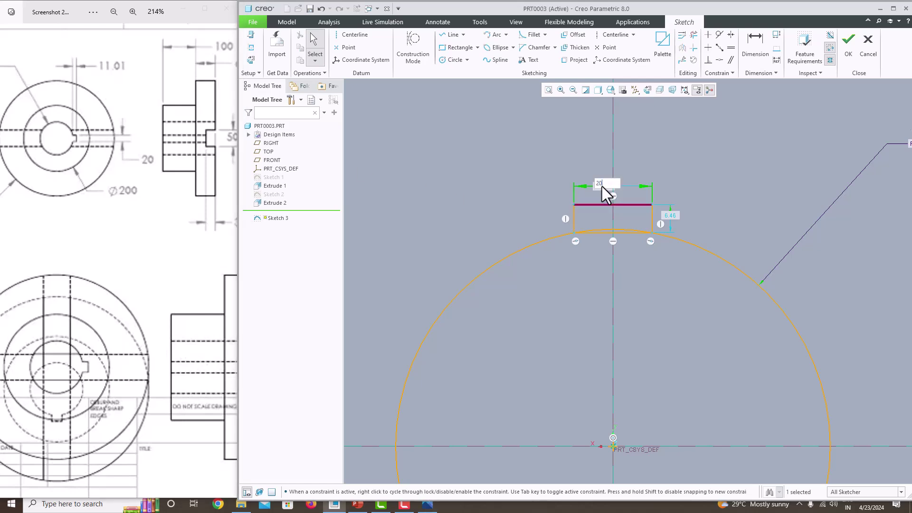
key("Return")
double_click(675, 217)
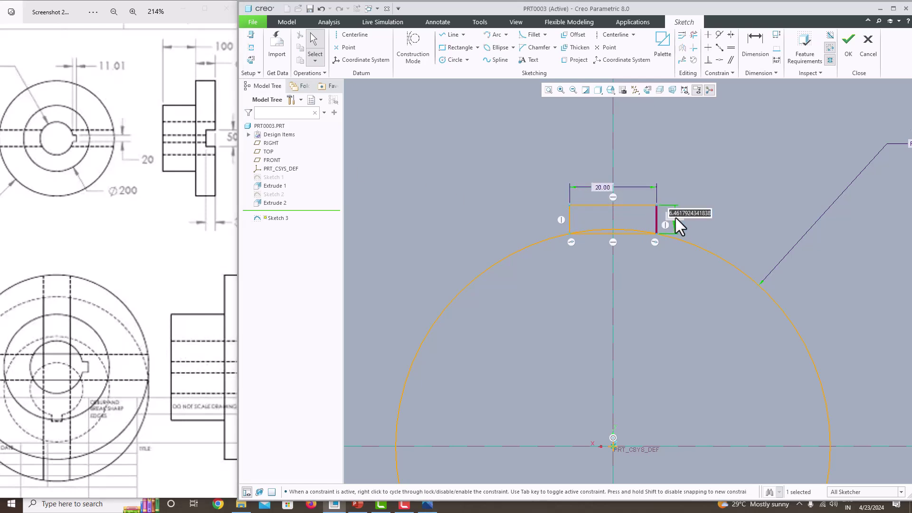
type("11.01")
key("Return")
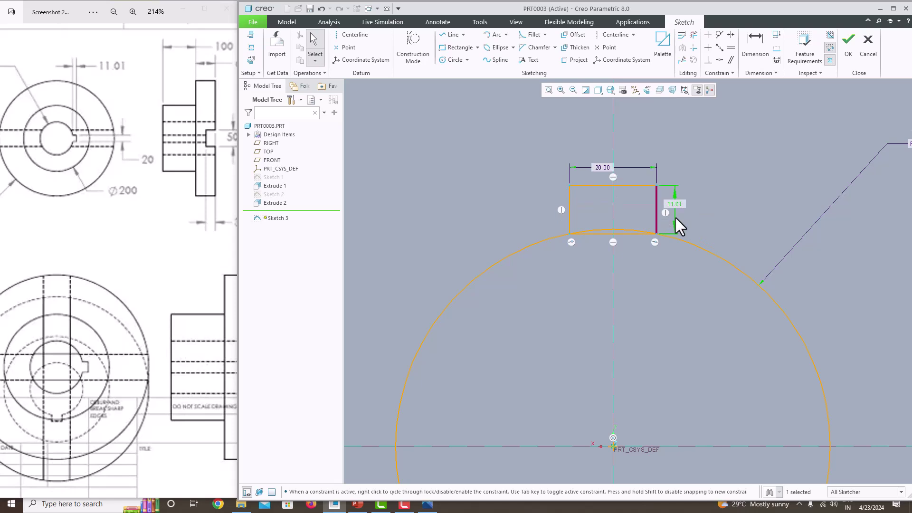
scroll(674, 216, "up", 3)
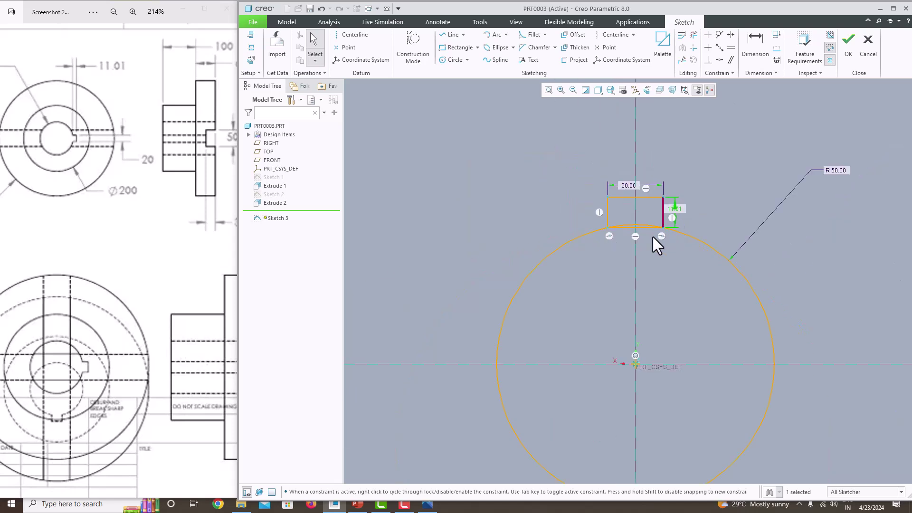
Step: Trim the rectangle's bottom edge and the arc inside the keyway to close the profile
left_click(694, 36)
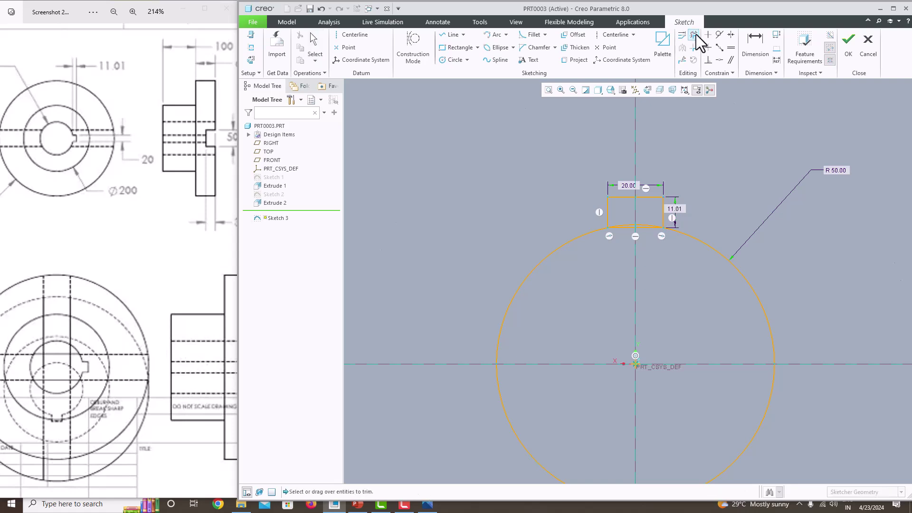
left_click(652, 230)
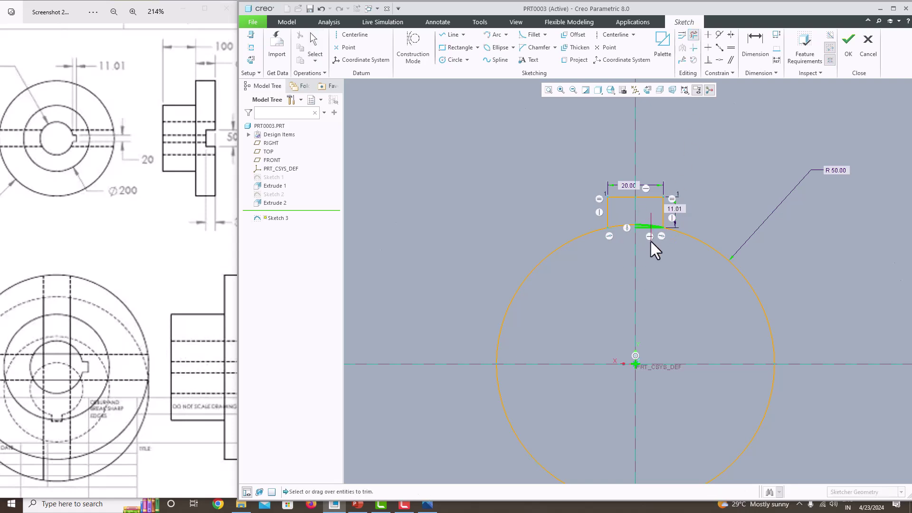
left_click_drag(651, 241, 625, 216)
middle_click(659, 243)
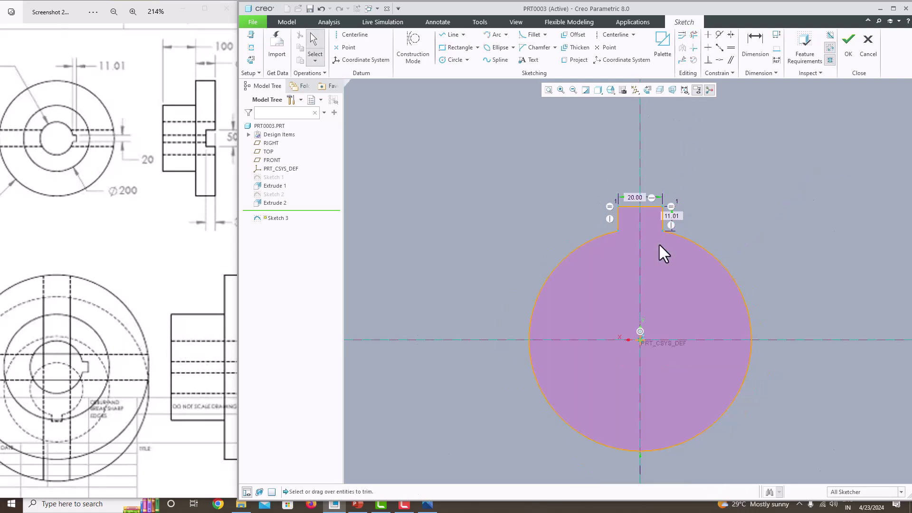
scroll(660, 248, "down", 3)
scroll(660, 252, "up", 3)
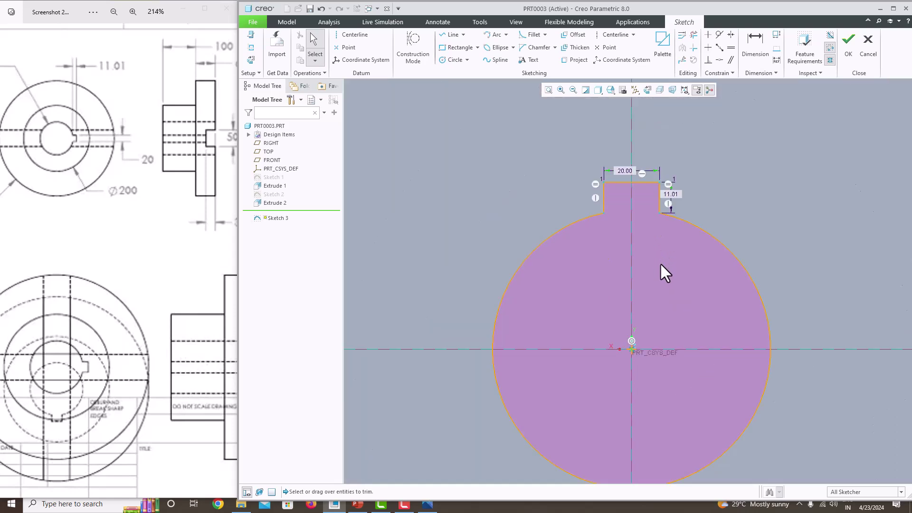
scroll(661, 265, "down", 2)
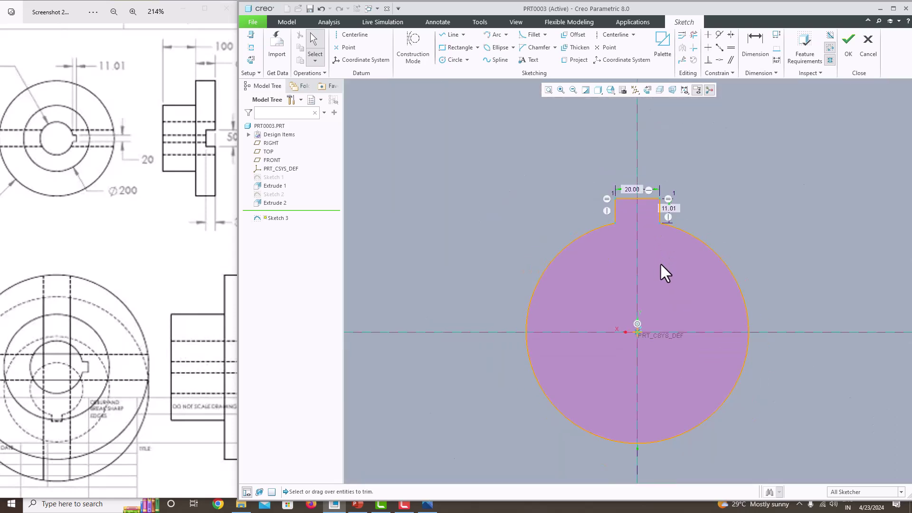
Step: Extrude the keyed sketch as a Through All material-removal cut through disc and hub
left_click(841, 52)
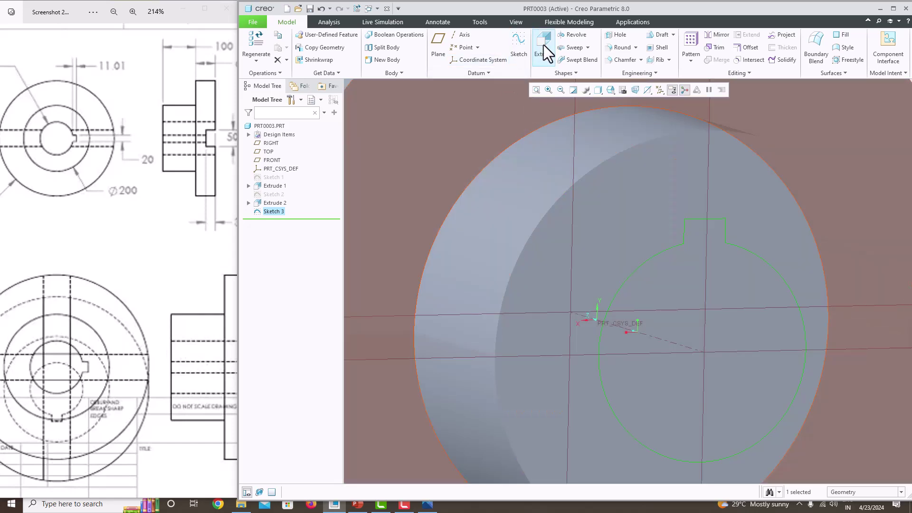
left_click(544, 45)
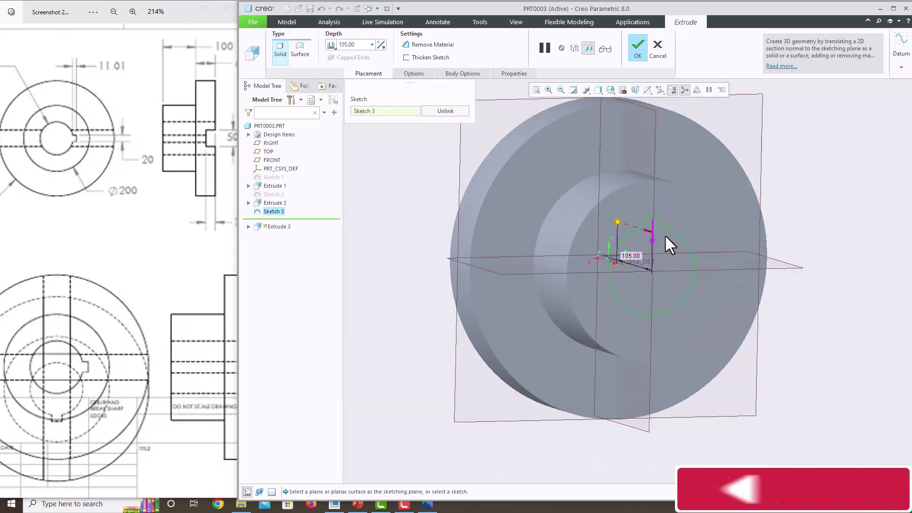
left_click(335, 44)
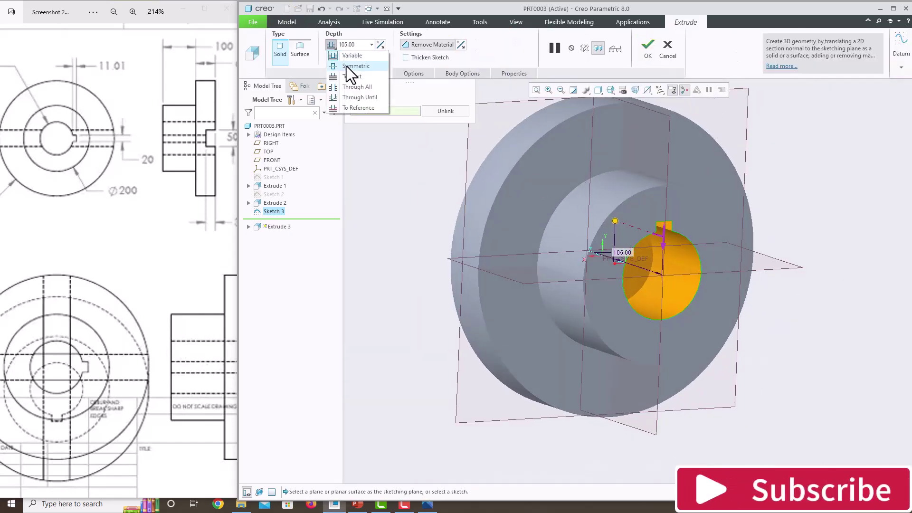
left_click(352, 79)
middle_click_drag(698, 243, 642, 226)
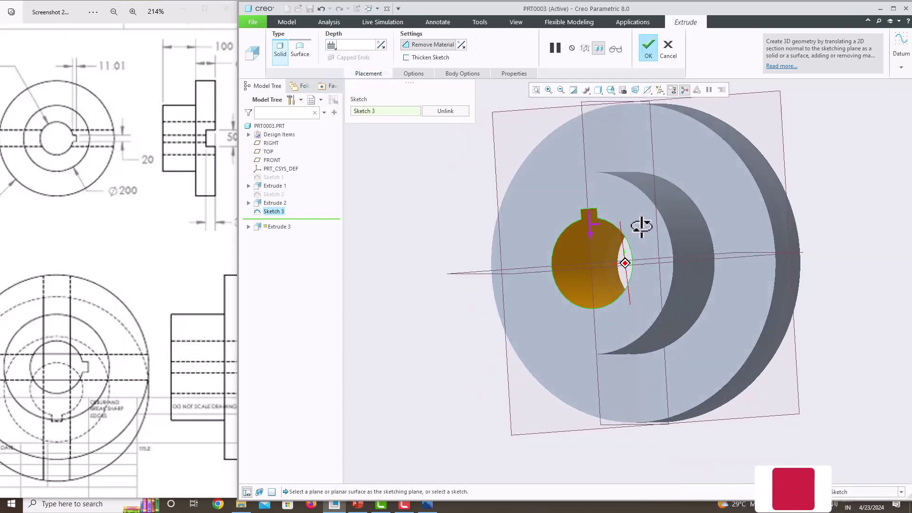
middle_click(672, 218)
mouse_move(674, 252)
middle_mouse_down()
mouse_move(668, 218)
mouse_move(675, 260)
mouse_move(658, 238)
mouse_move(688, 269)
middle_mouse_up()
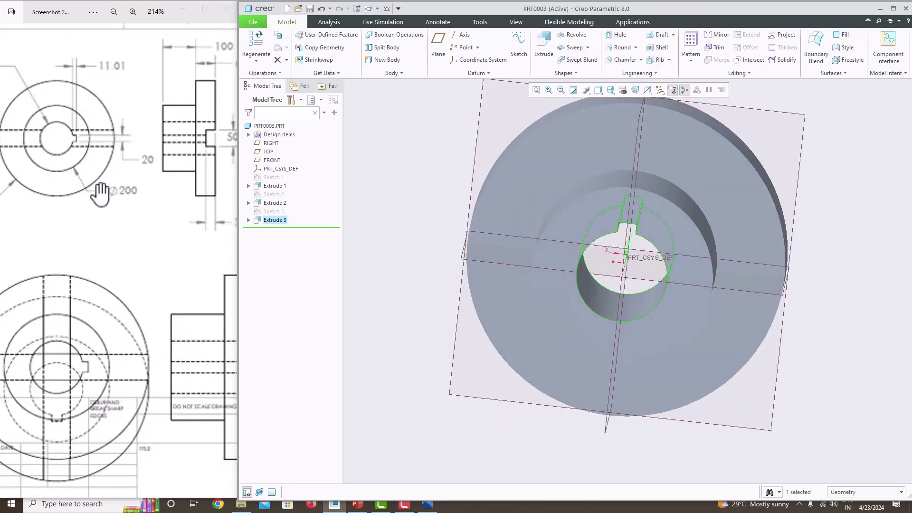
Step: Orbit the keyed-bore part to look from above and select the TOP datum plane
scroll(209, 157, "down", 2)
scroll(212, 155, "up", 1)
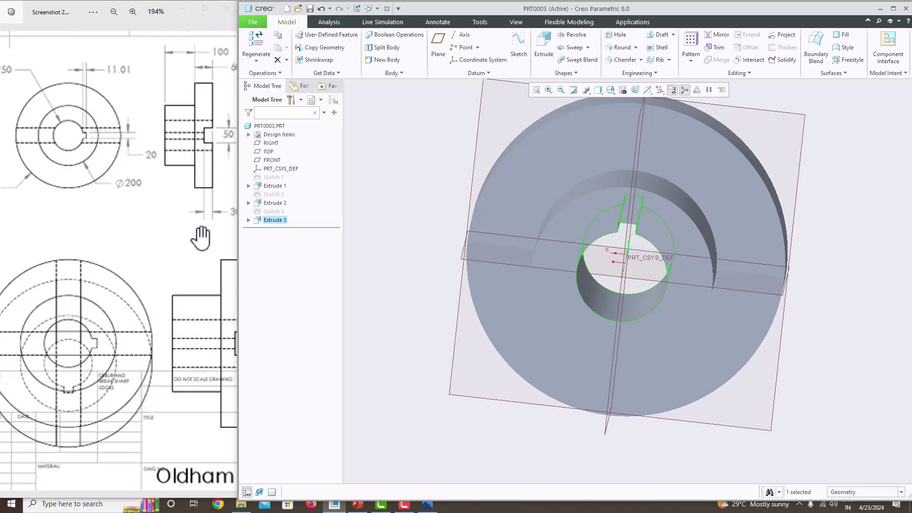
scroll(205, 235, "down", 2)
middle_click_drag(574, 261, 489, 252)
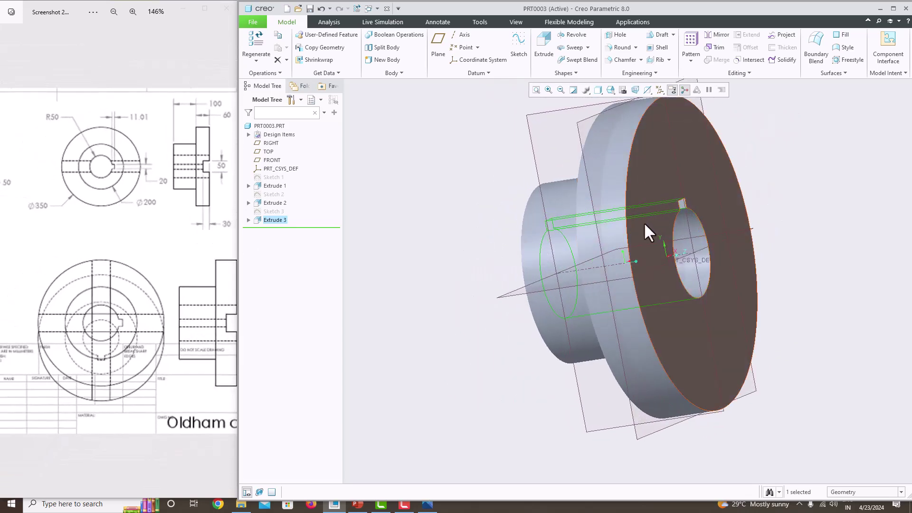
middle_click_drag(645, 224, 570, 171)
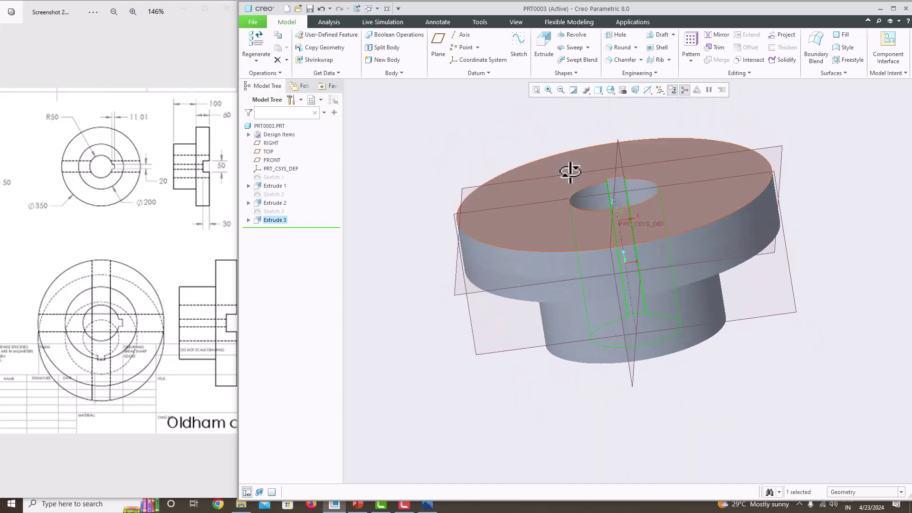
left_click(690, 193)
mouse_move(688, 193)
middle_mouse_down()
mouse_move(688, 231)
mouse_move(672, 238)
middle_mouse_up()
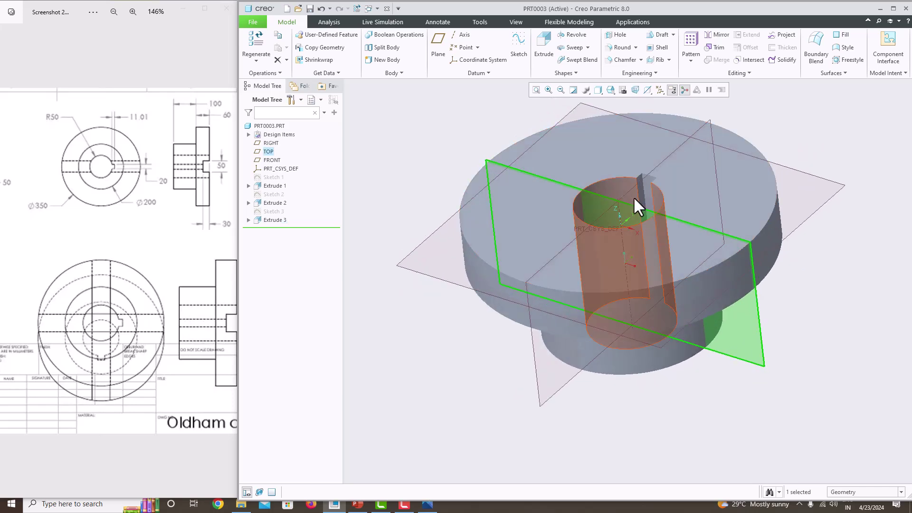
Step: Start a new sketch on the TOP plane, face-on and sectioned, referencing the part's left edge
left_click(526, 47)
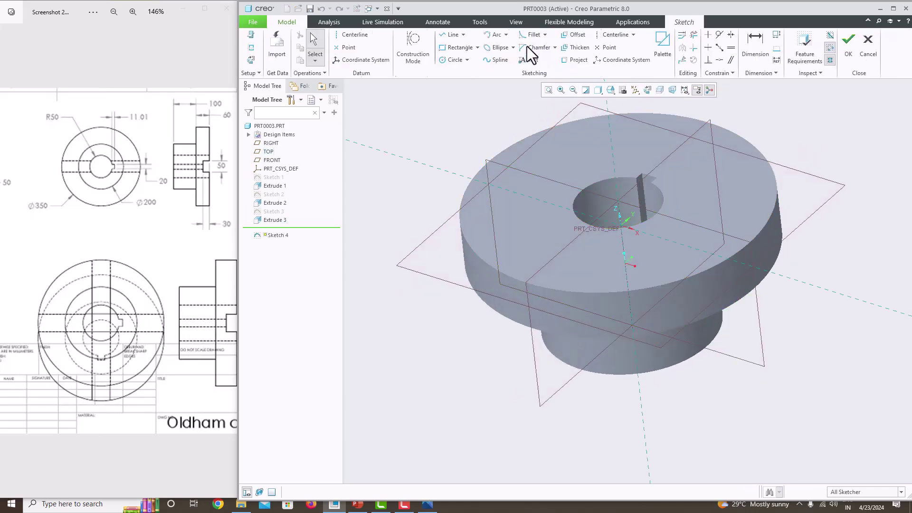
left_click(649, 89)
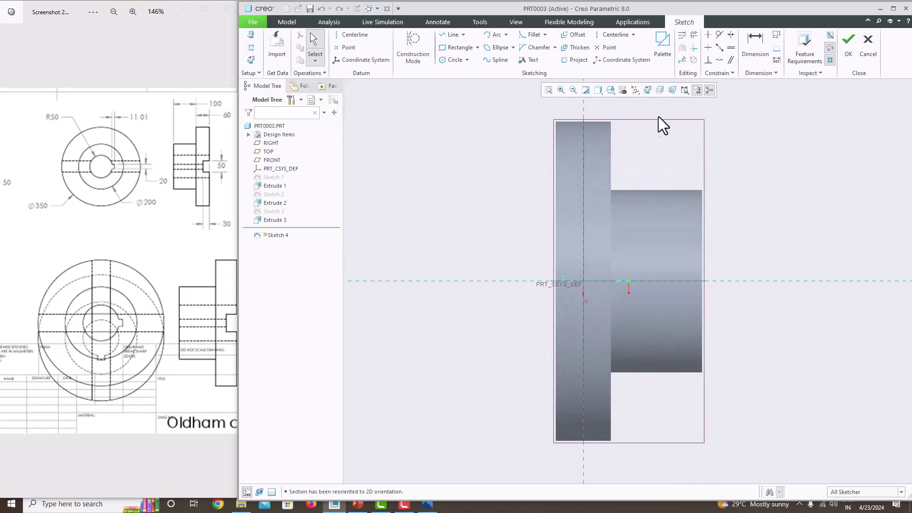
left_click(659, 92)
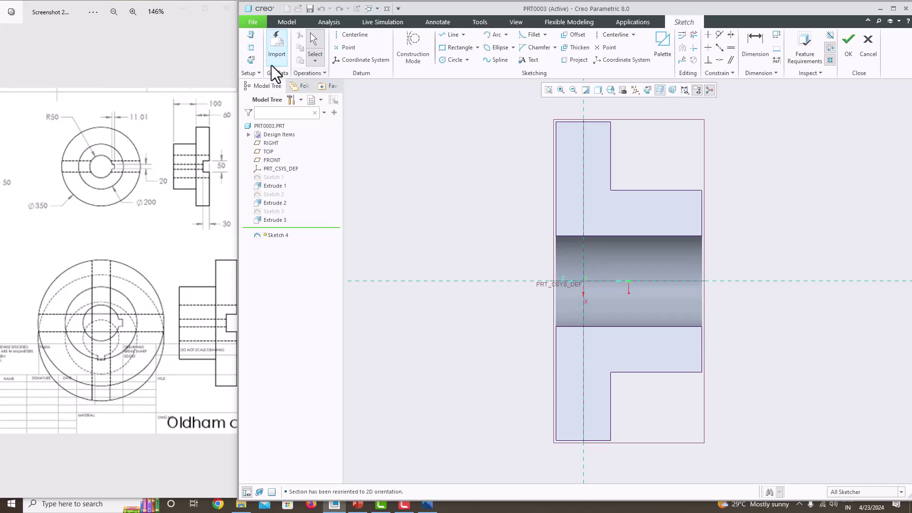
left_click(251, 47)
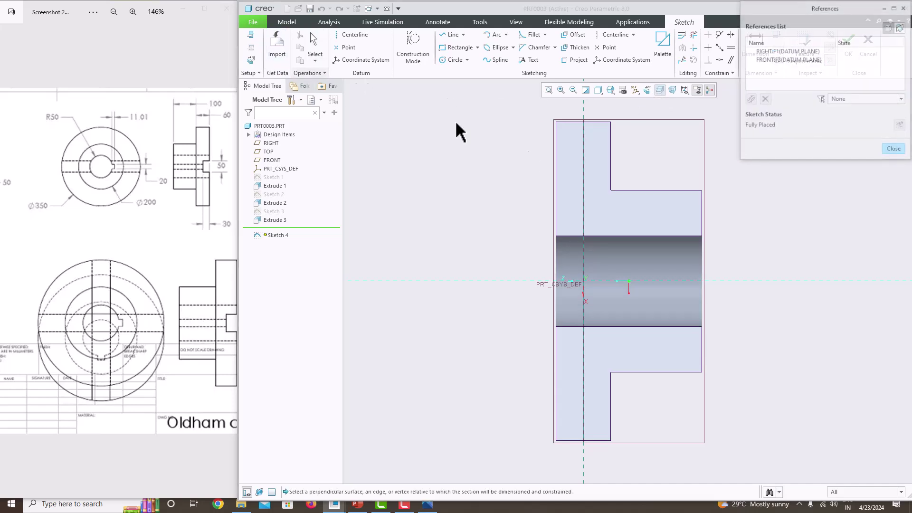
left_click(556, 211)
left_click(896, 150)
Step: Draw a rectangle off the left edge and set its width to 30, leaving the height unchanged
left_click(456, 47)
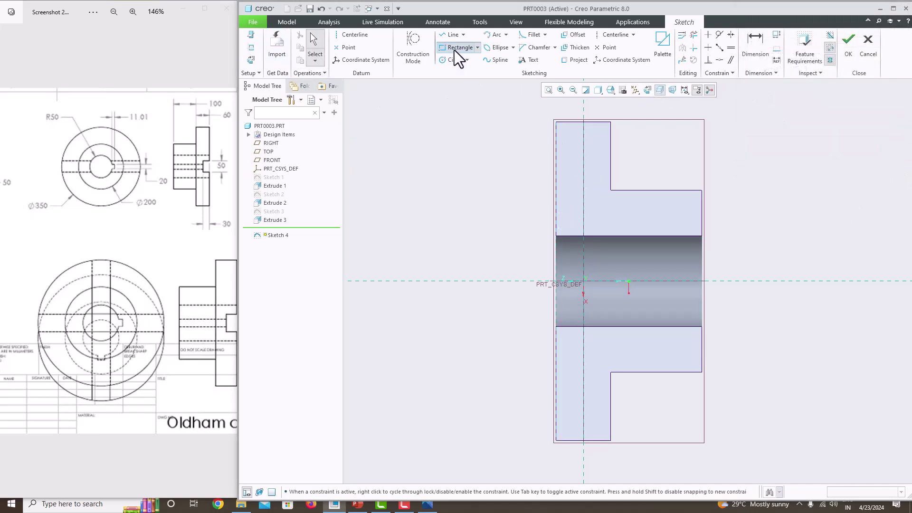
left_click(557, 265)
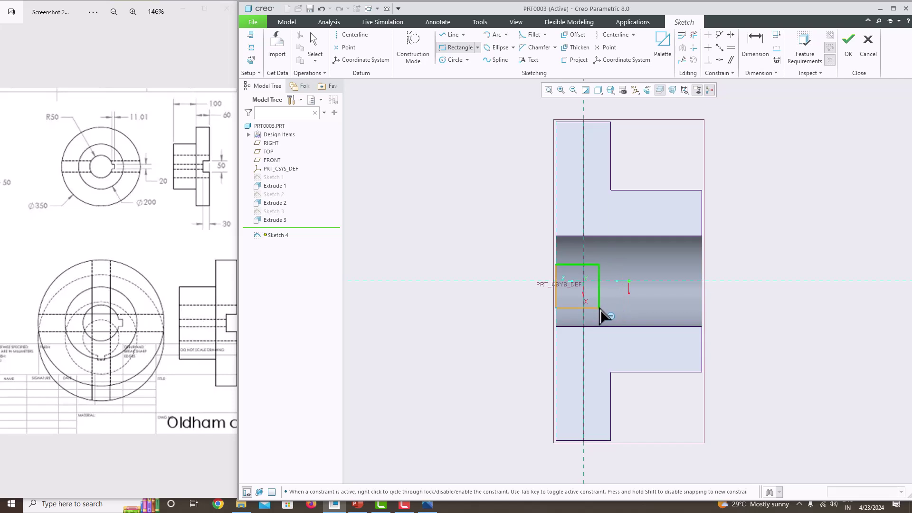
left_click(597, 305)
middle_click(626, 295)
scroll(626, 295, "up", 5)
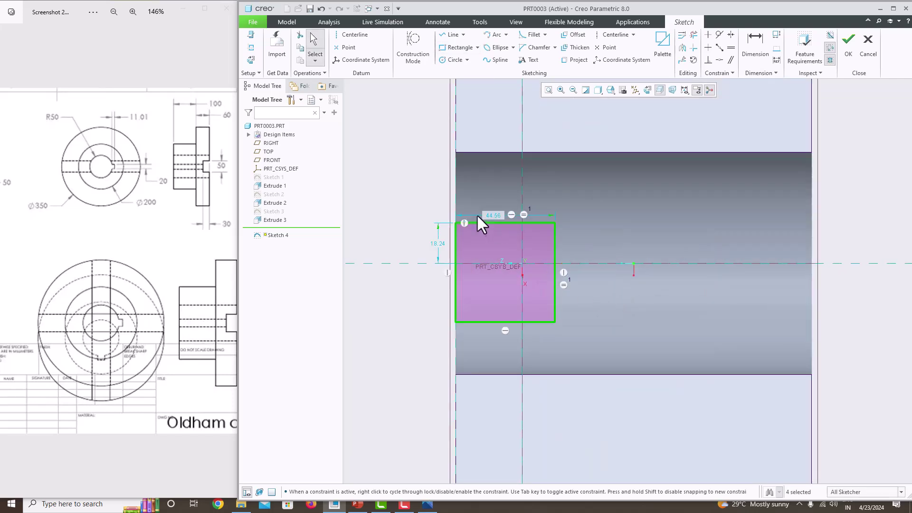
double_click(494, 215)
type("30")
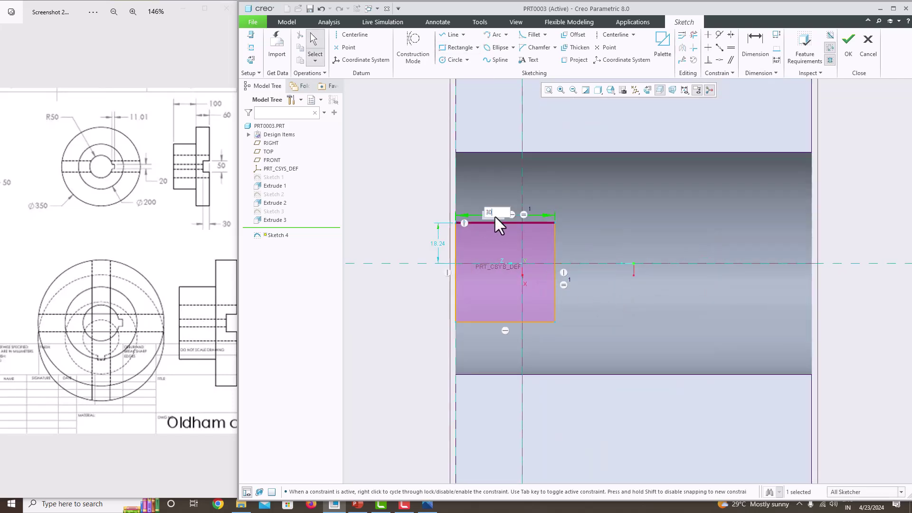
key("Return")
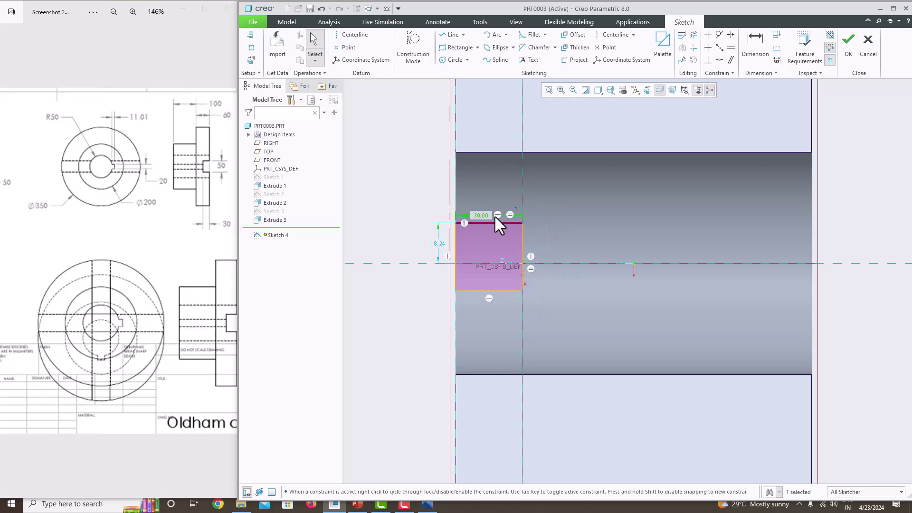
double_click(439, 244)
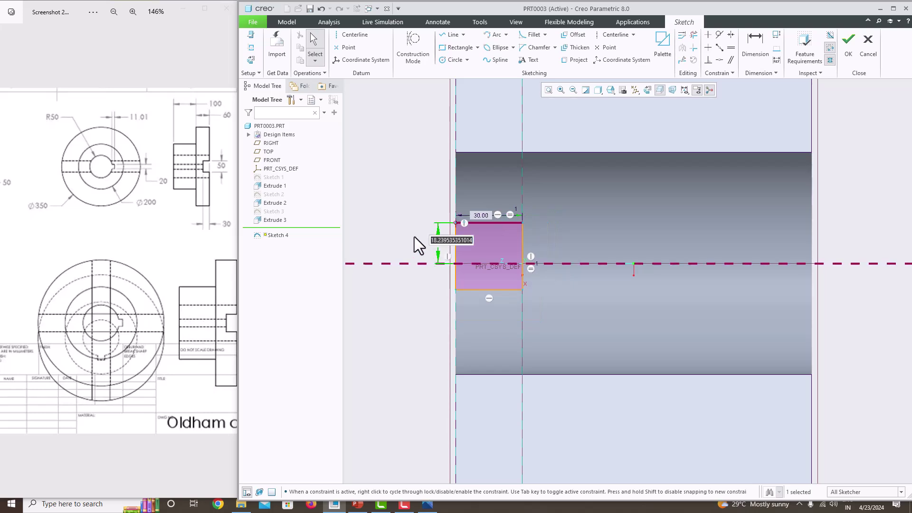
left_click(615, 226)
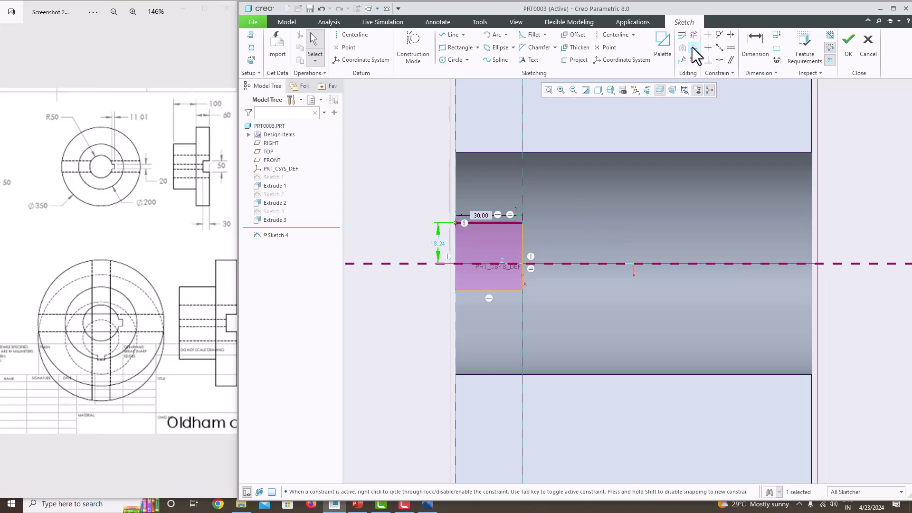
Step: Make the rectangle's right vertices symmetric about the horizontal centerline
left_click(731, 36)
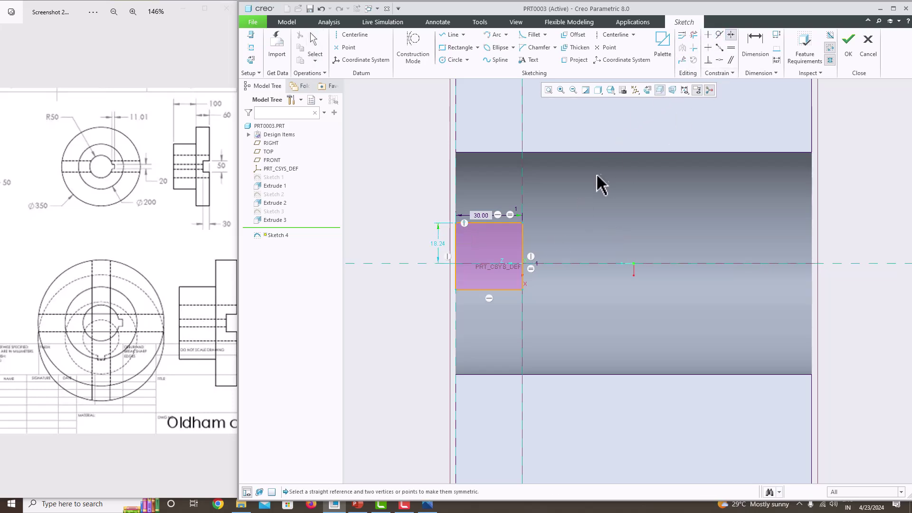
left_click(523, 223)
left_click(523, 289)
left_click(546, 264)
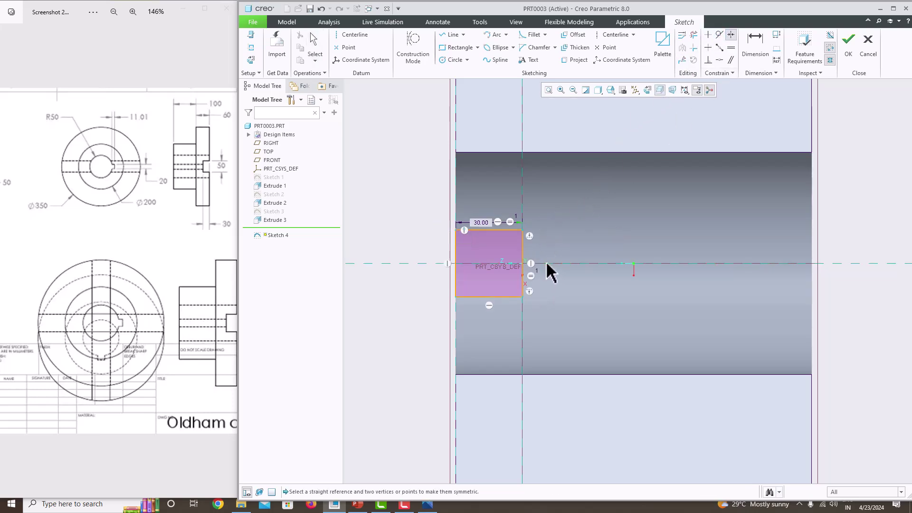
middle_click(562, 247)
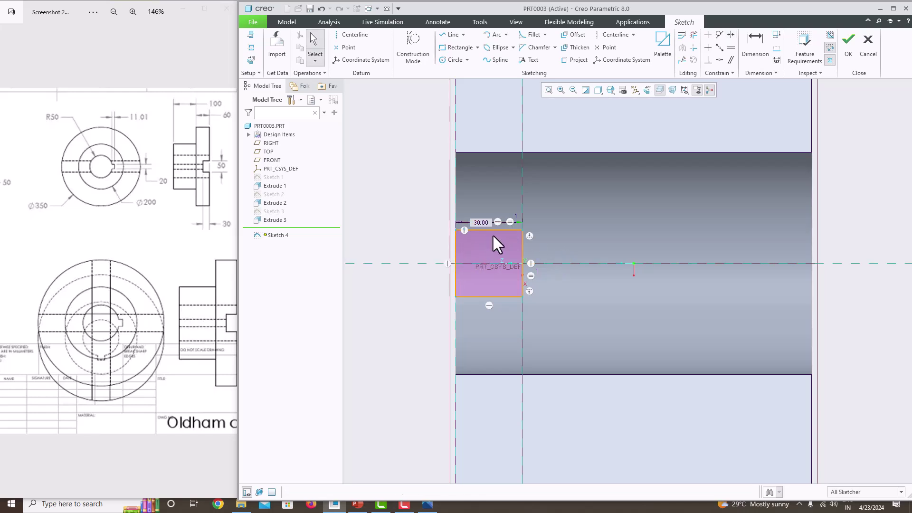
Step: Set the left edge length to 50 and begin an Equal constraint on the left line
left_click(498, 221)
left_click(498, 218)
type("0")
key("Return")
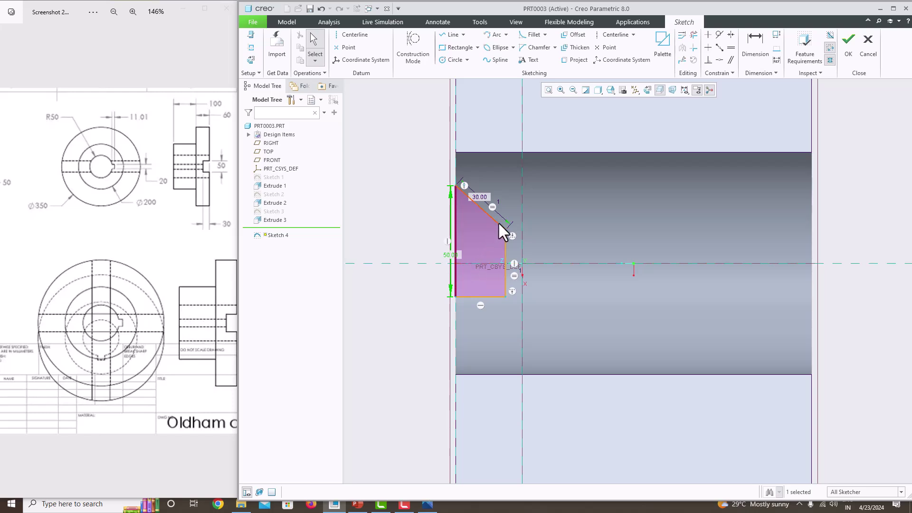
scroll(509, 264, "down", 2)
scroll(509, 264, "up", 3)
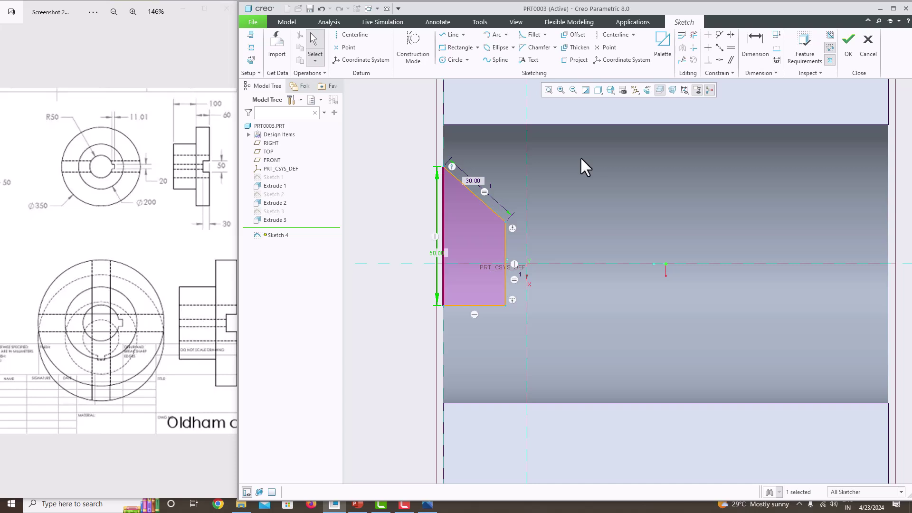
left_click(731, 35)
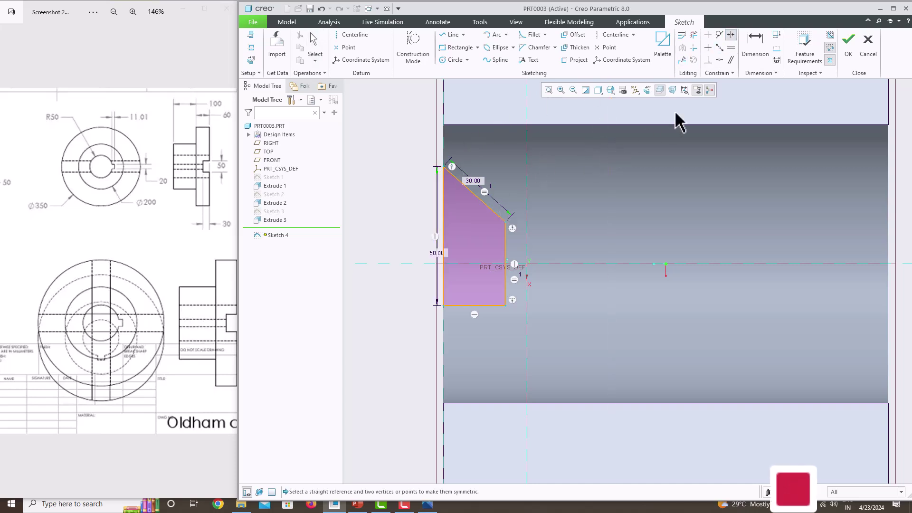
left_click(731, 48)
left_click(450, 230)
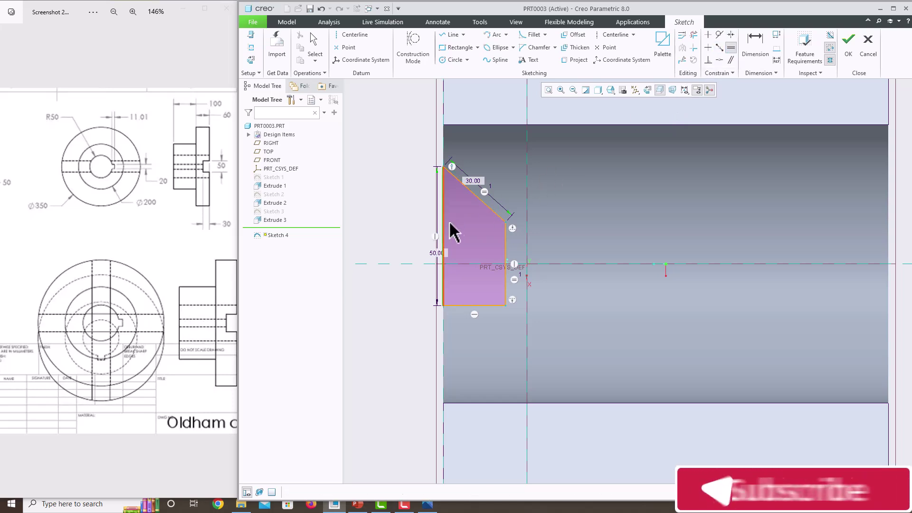
Step: Make the right vertical line equal to the left, then delete the conflicting Equal lengths constraint
left_click(508, 258)
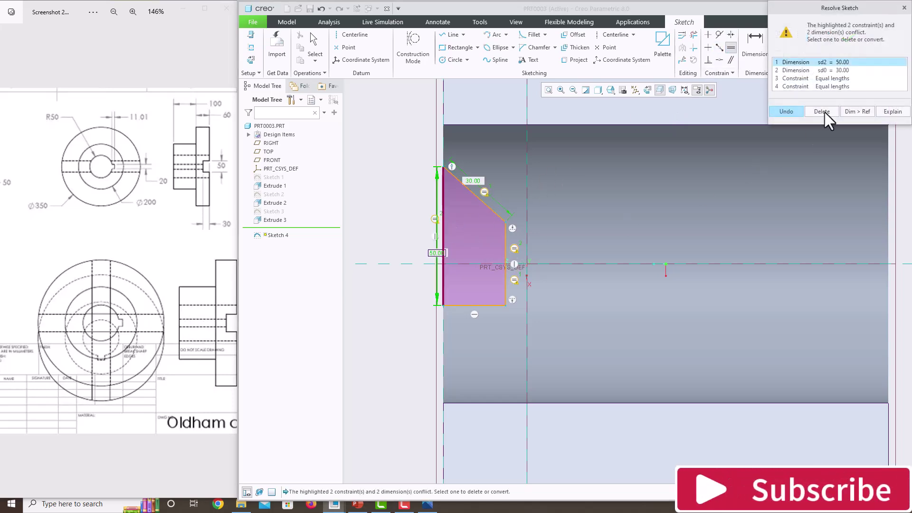
left_click(846, 70)
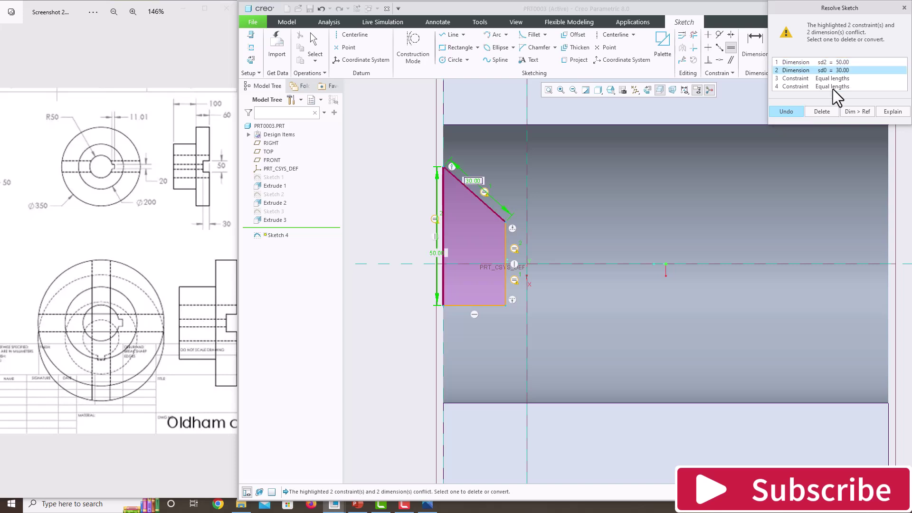
left_click(834, 61)
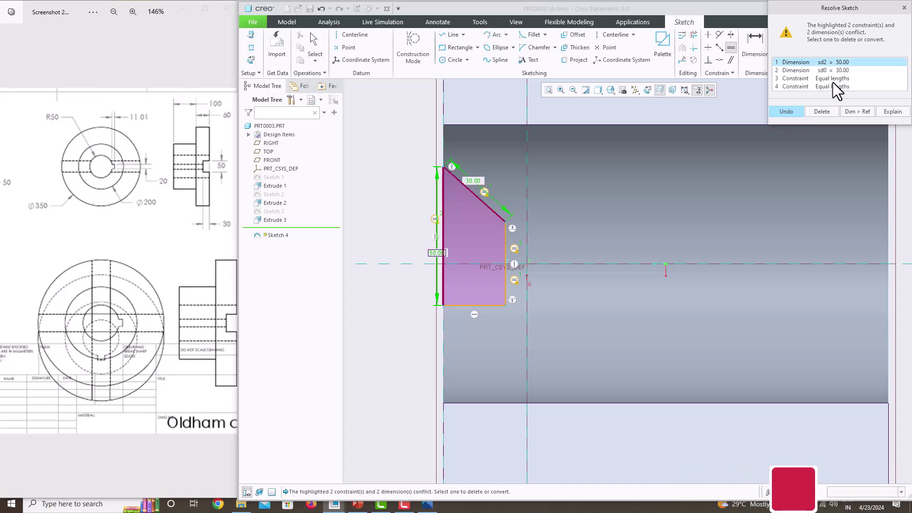
left_click(833, 82)
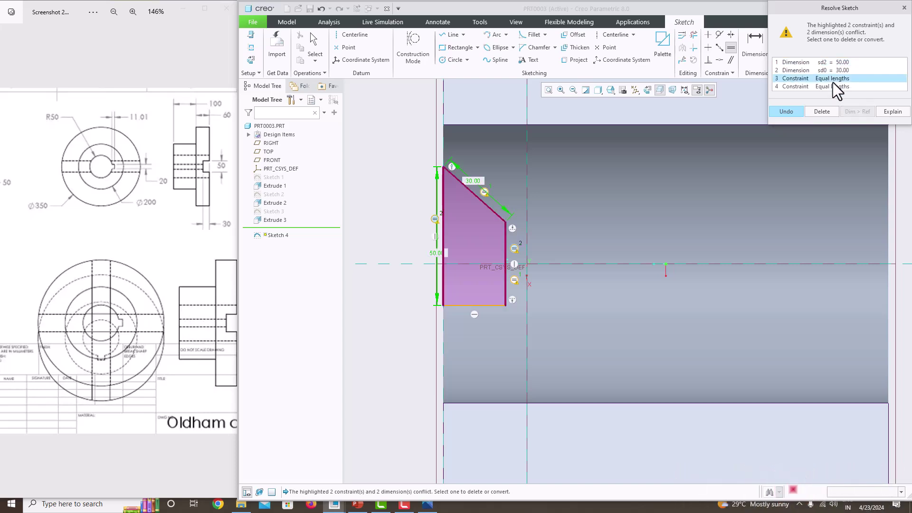
left_click(822, 111)
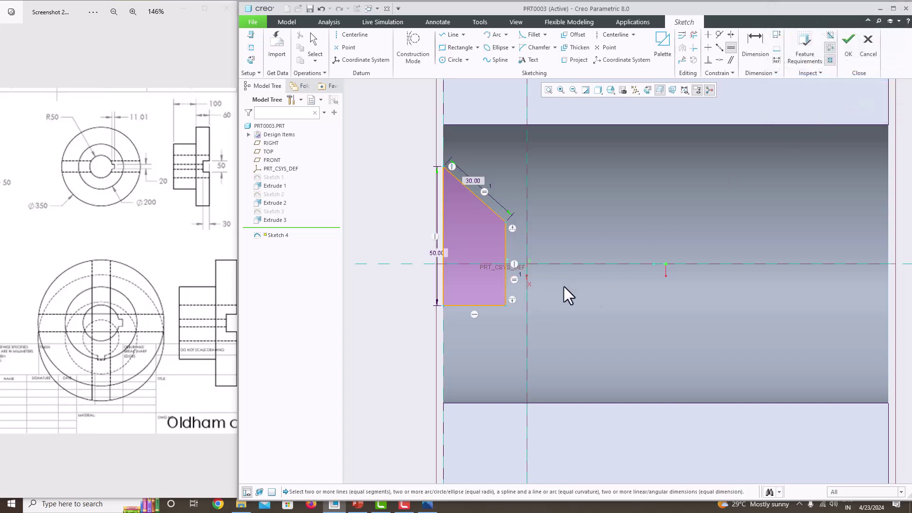
left_click(518, 281)
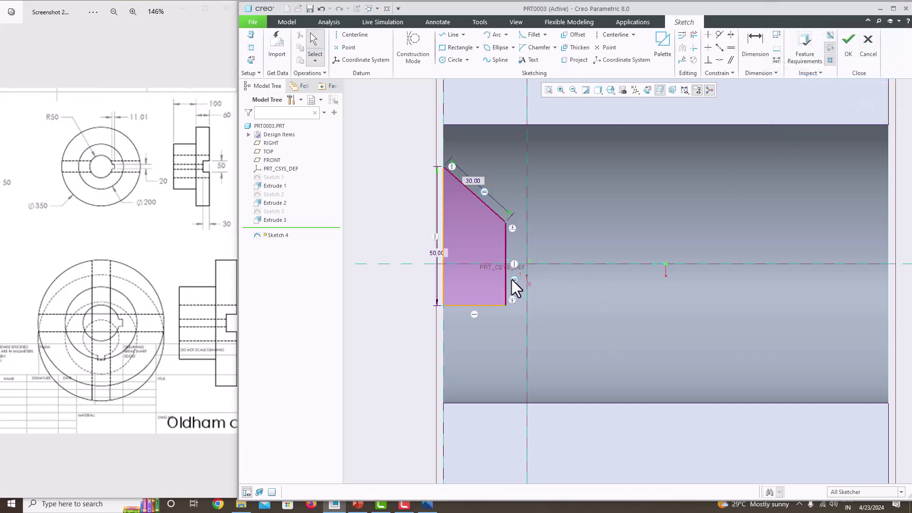
key("Delete")
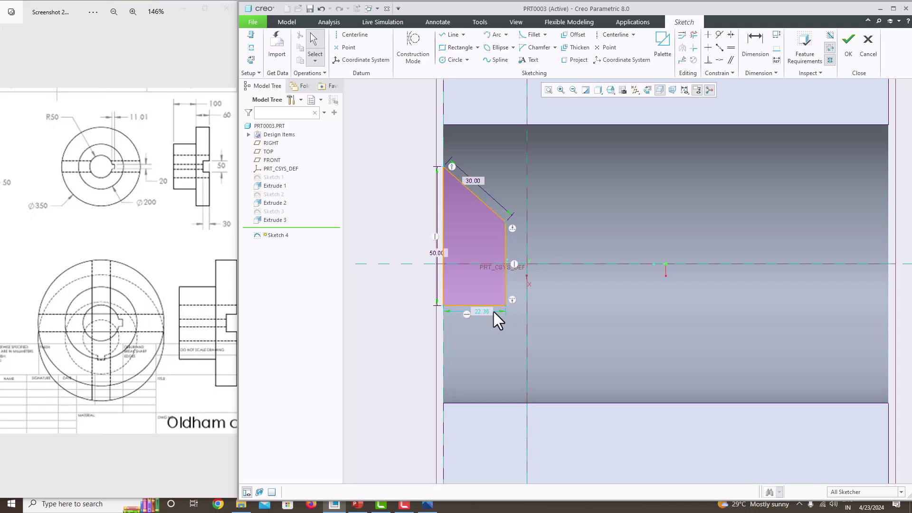
Step: Try making the slanted and bottom edges equal, then cancel the conflicting constraint
left_click(731, 48)
left_click(494, 218)
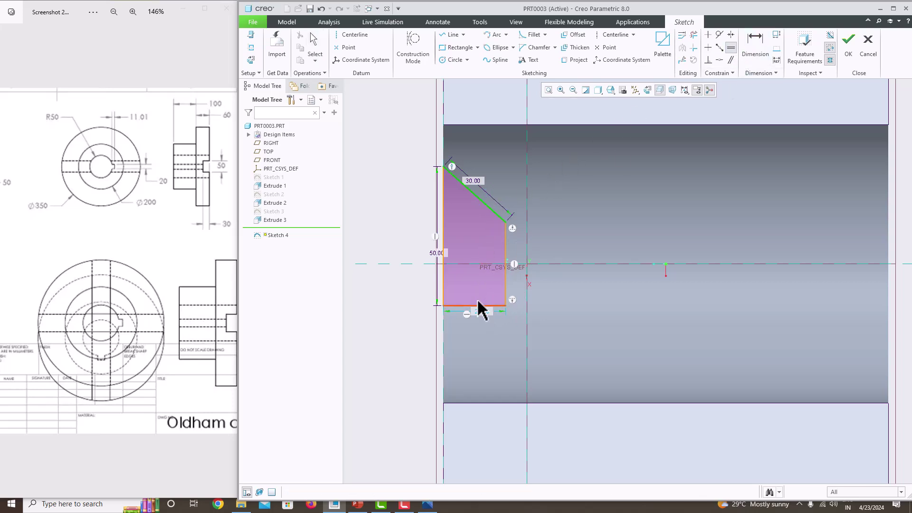
left_click(477, 305)
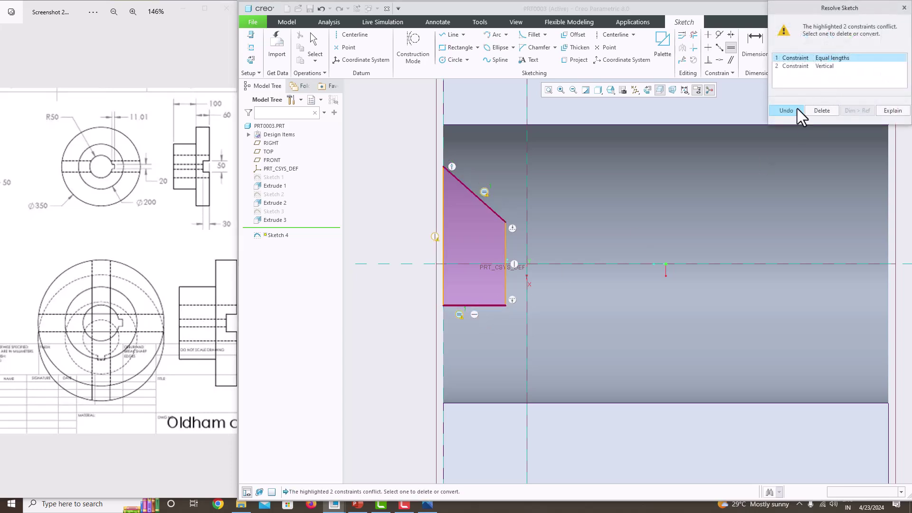
left_click(786, 111)
left_click(506, 252)
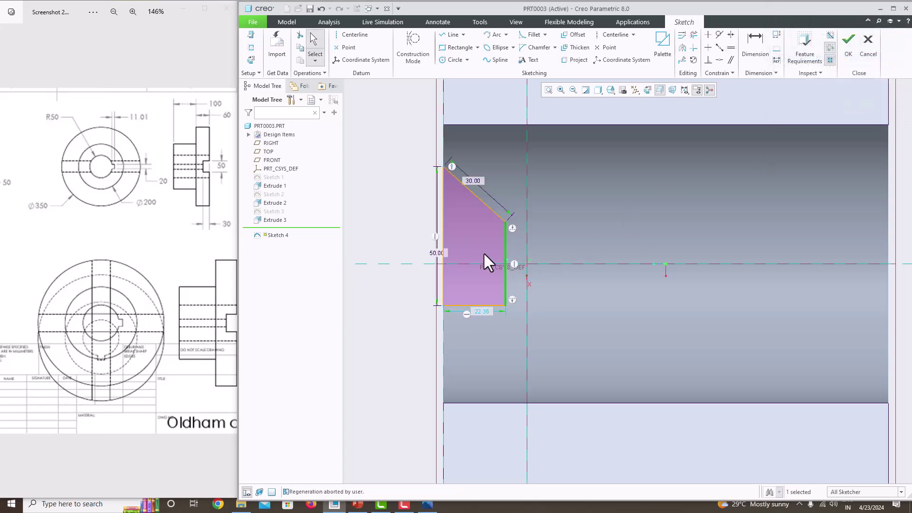
left_click(444, 243)
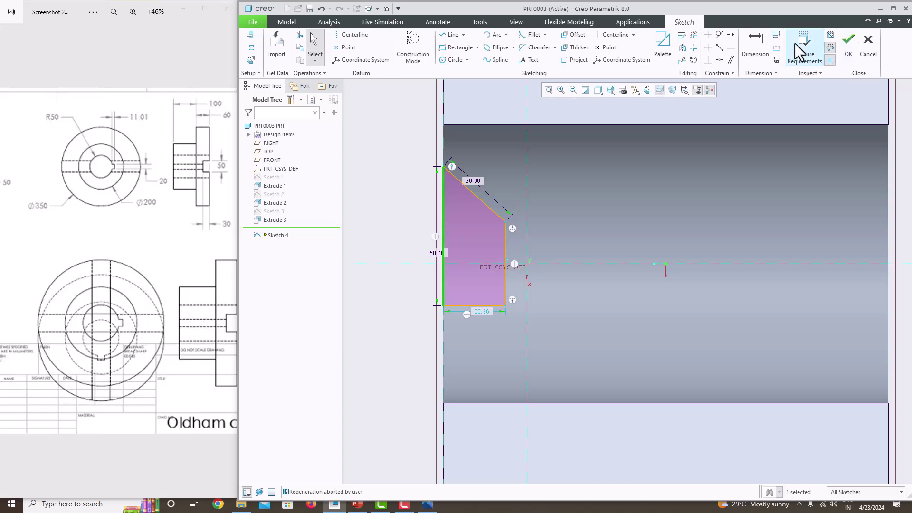
left_click(671, 179)
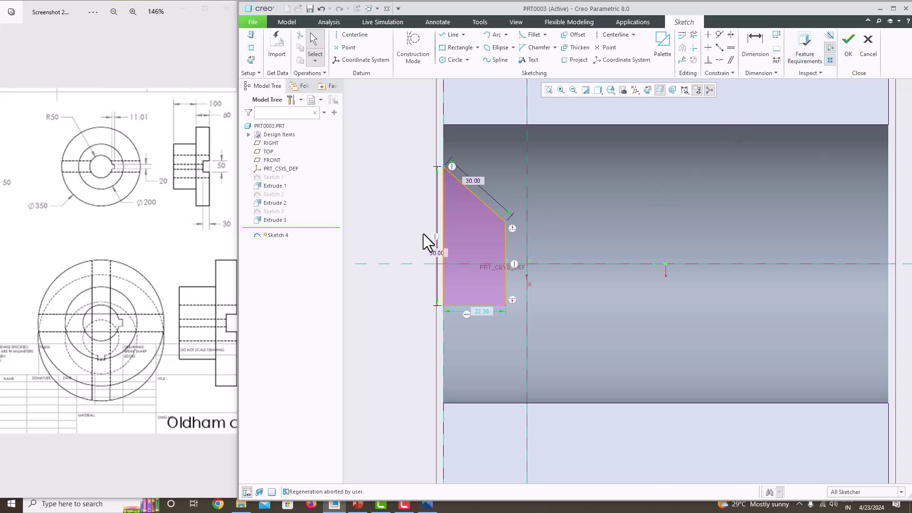
Step: Delete the slanted, right, bottom and left edges with their dimensions
left_click(482, 206)
key("Delete")
left_click(505, 232)
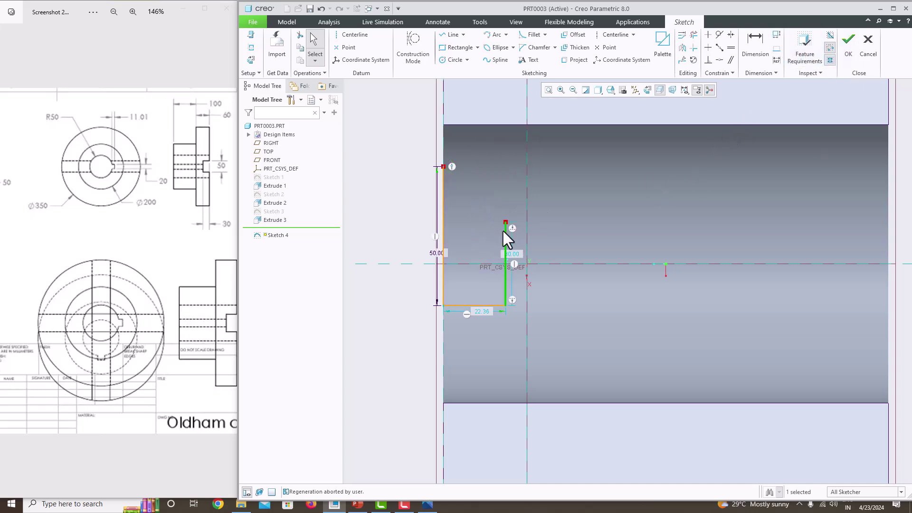
key("Delete")
left_click(466, 309)
key("Delete")
left_click(442, 286)
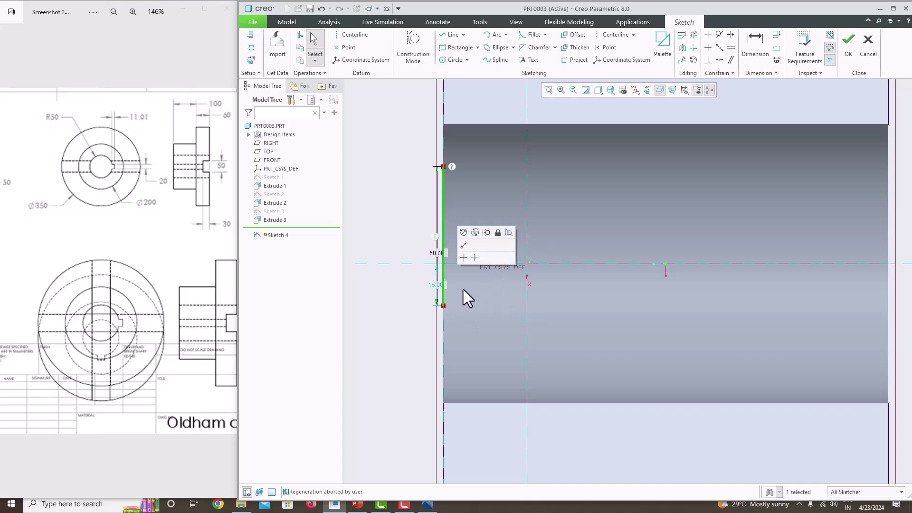
key("Delete")
Step: Draw a new rectangle from the left edge, centred symmetrically on the horizontal centreline
left_click(460, 50)
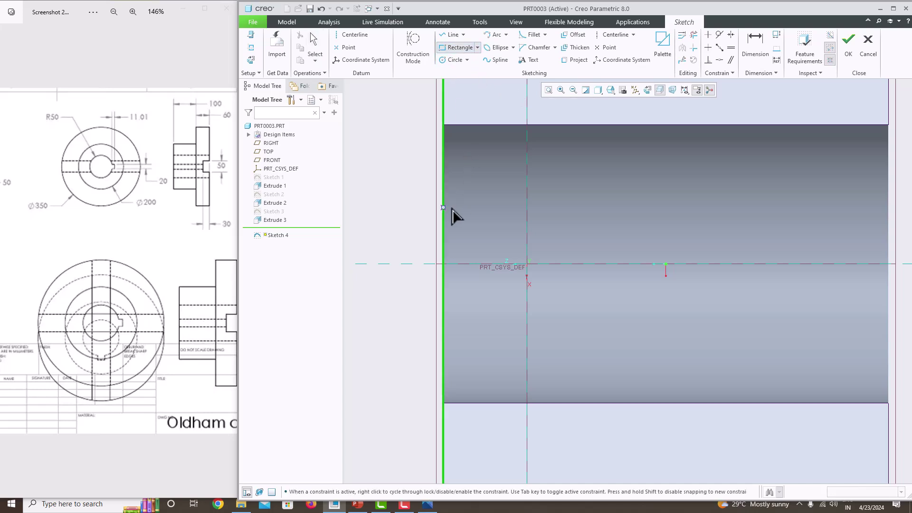
left_click(443, 207)
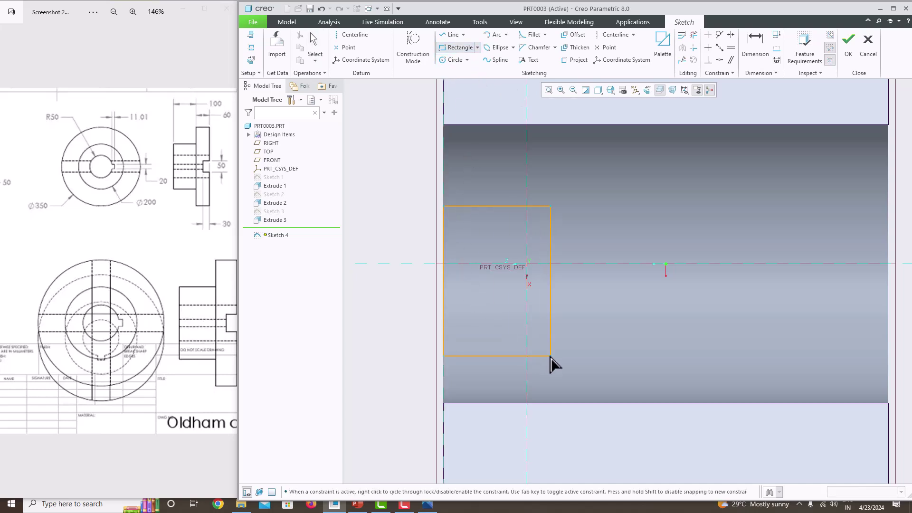
left_click(576, 364)
middle_click(623, 333)
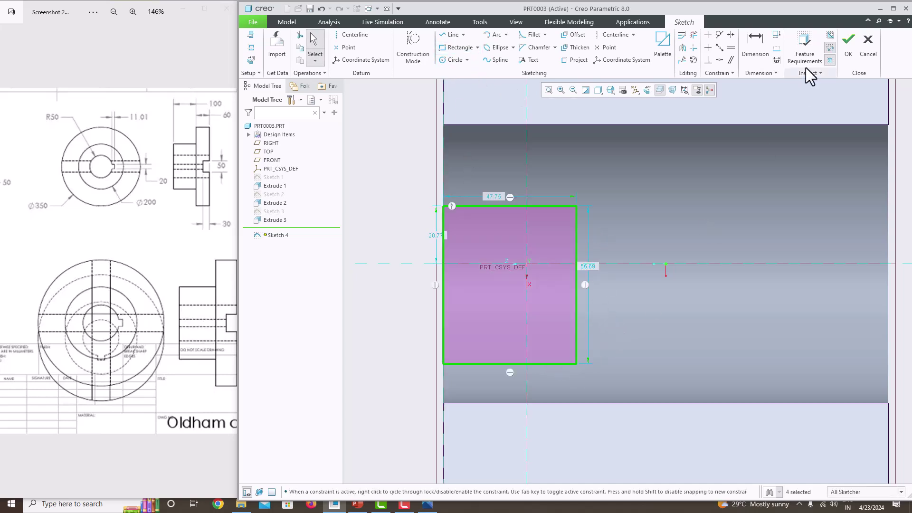
left_click(730, 35)
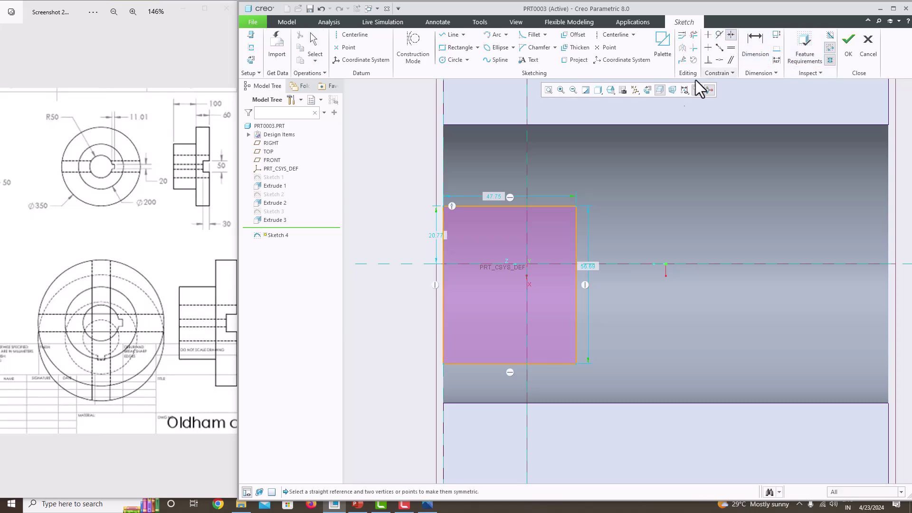
left_click(577, 210)
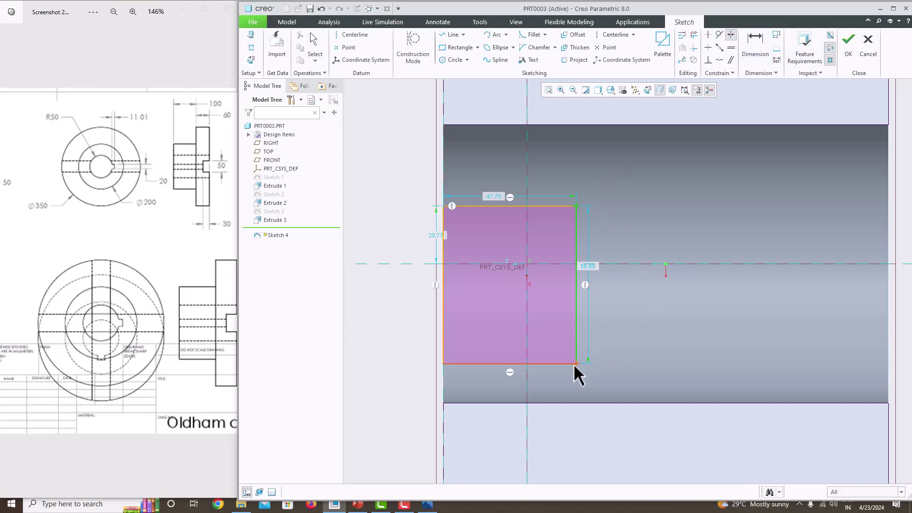
left_click(610, 264)
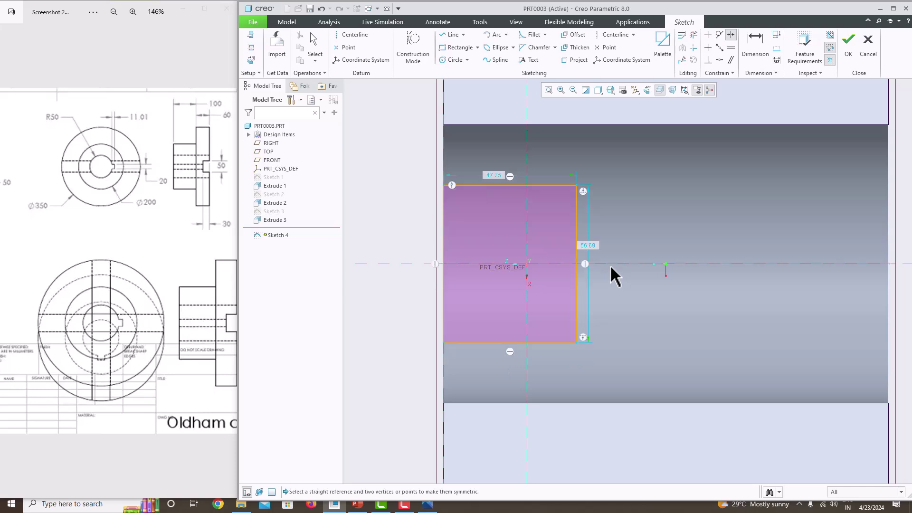
middle_click(637, 275)
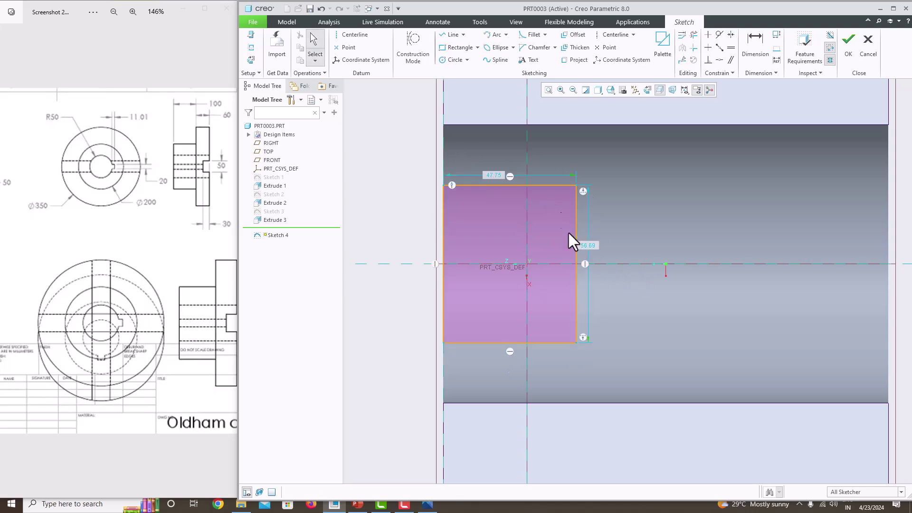
Step: Set the rectangle's height to 50 and width to 30, then finish Sketch 4
double_click(591, 246)
type("50")
key("Return")
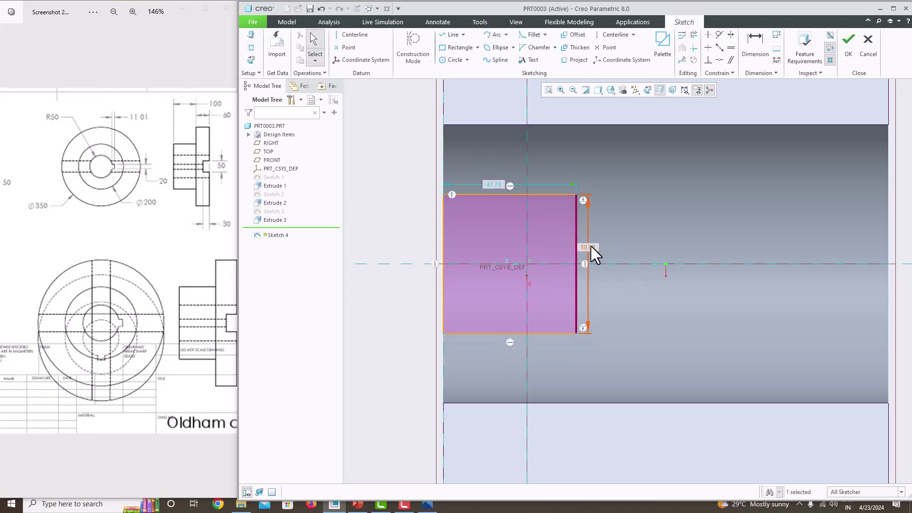
double_click(494, 185)
type("3")
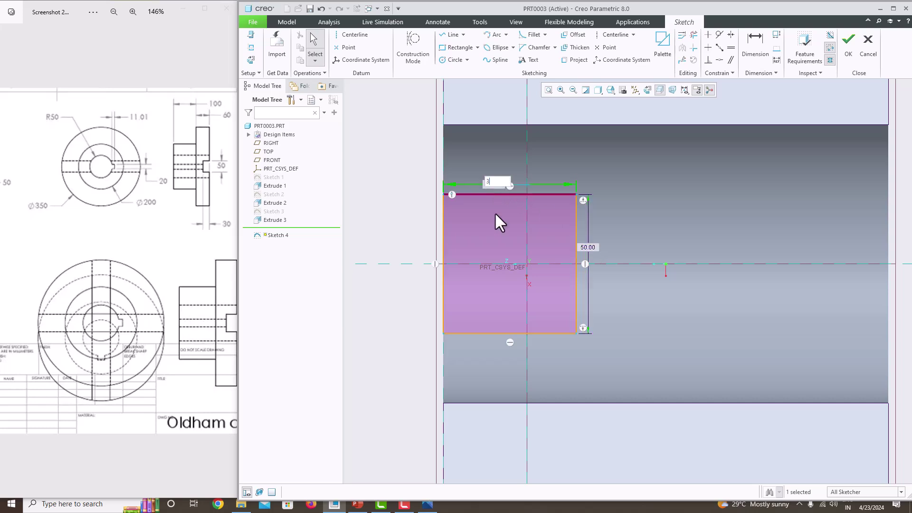
type("0")
key("Return")
left_click(848, 50)
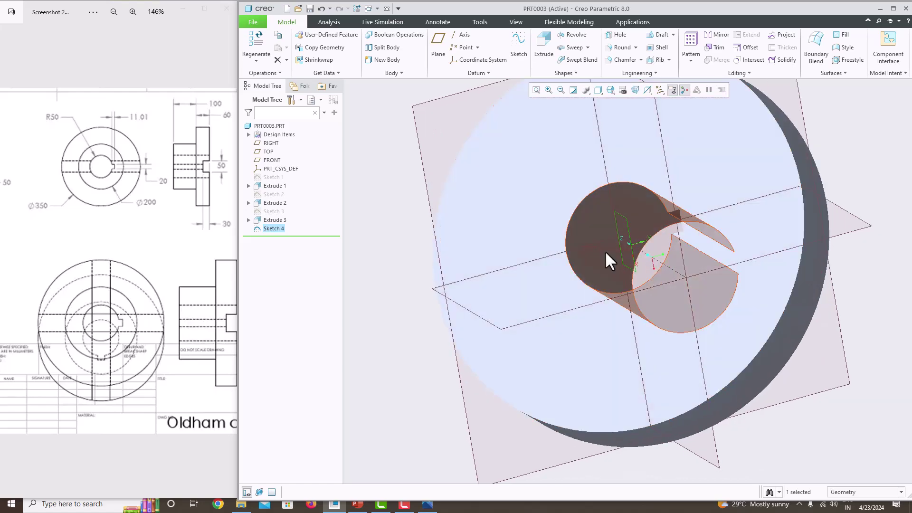
Step: Extrude Sketch 4 as a material-removing cut, To Next on both Side 1 and Side 2
key("ctrl+d")
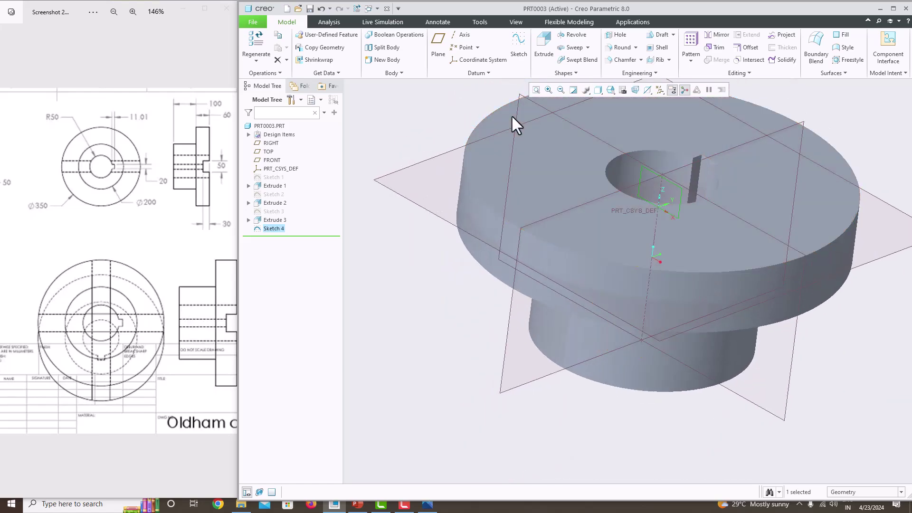
left_click(542, 50)
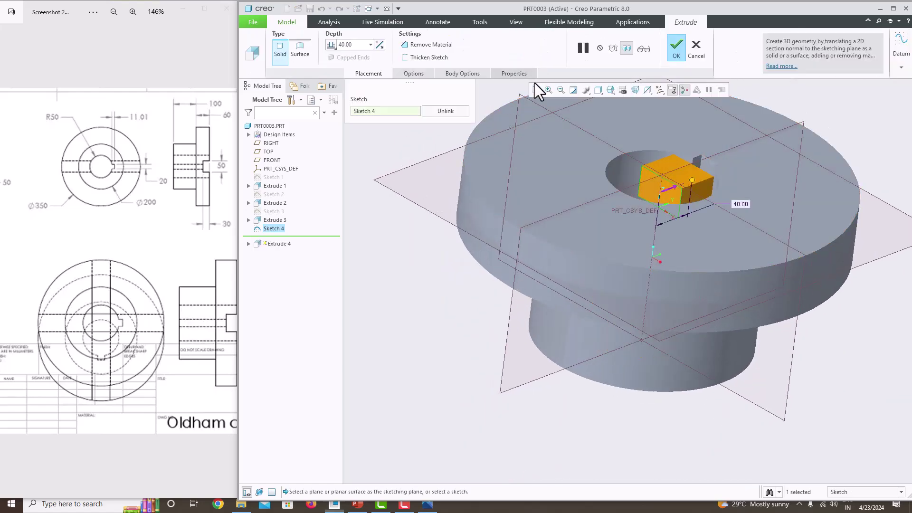
left_click(400, 71)
left_click(449, 115)
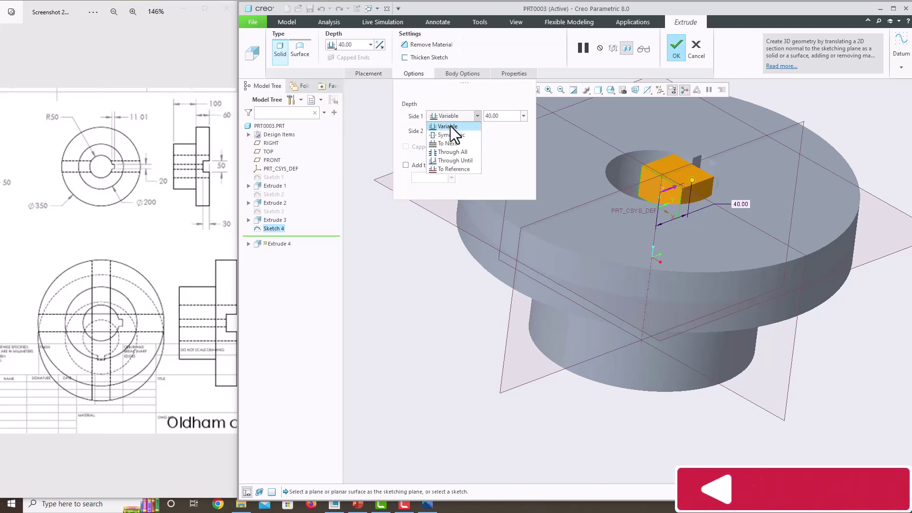
left_click(455, 143)
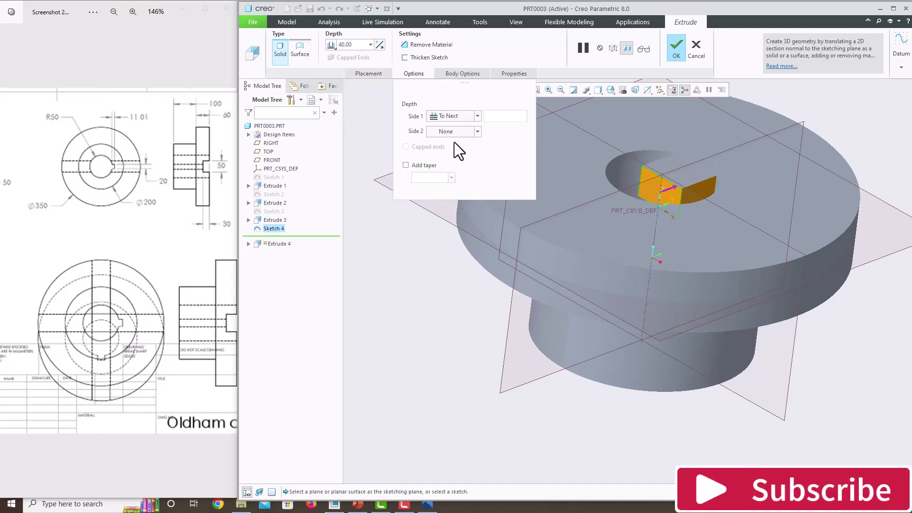
left_click(417, 44)
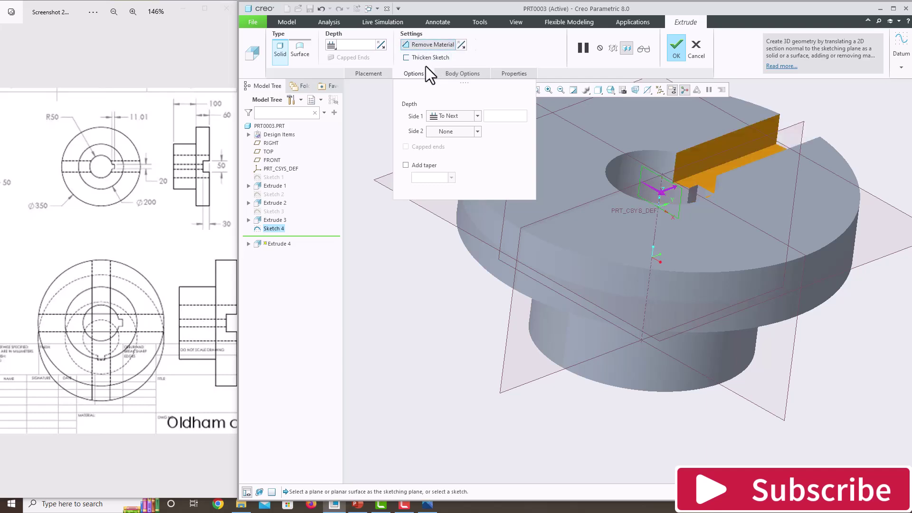
left_click(451, 131)
left_click(453, 149)
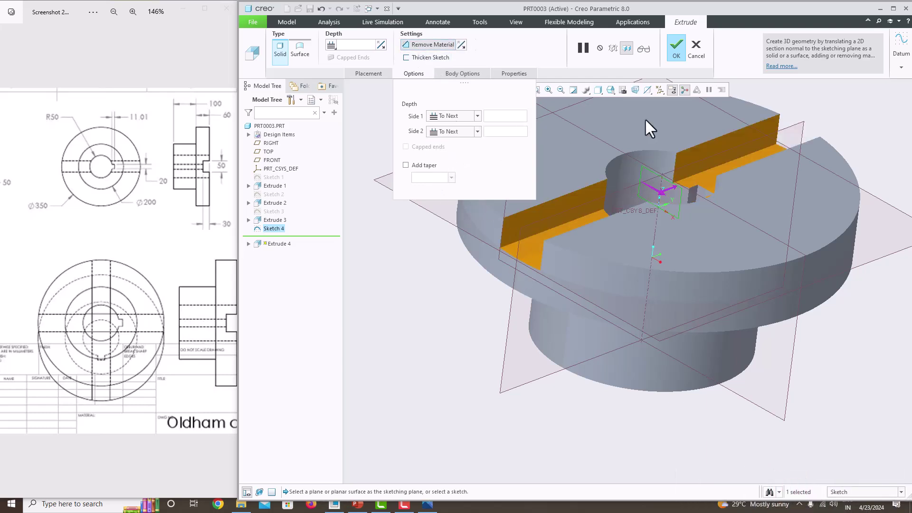
middle_click(648, 135)
middle_click_drag(648, 135, 634, 207)
mouse_move(583, 261)
middle_mouse_down()
mouse_move(585, 276)
mouse_move(603, 272)
mouse_move(502, 224)
mouse_move(651, 134)
middle_mouse_up()
Step: Hide all datums, use Shading With Edges, and view the flange from Standard Orientation
left_click(659, 89)
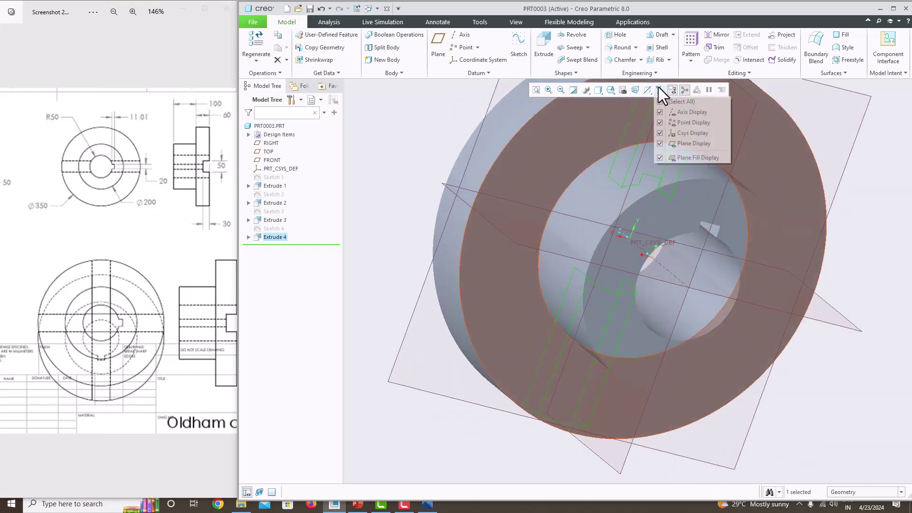
left_click(661, 101)
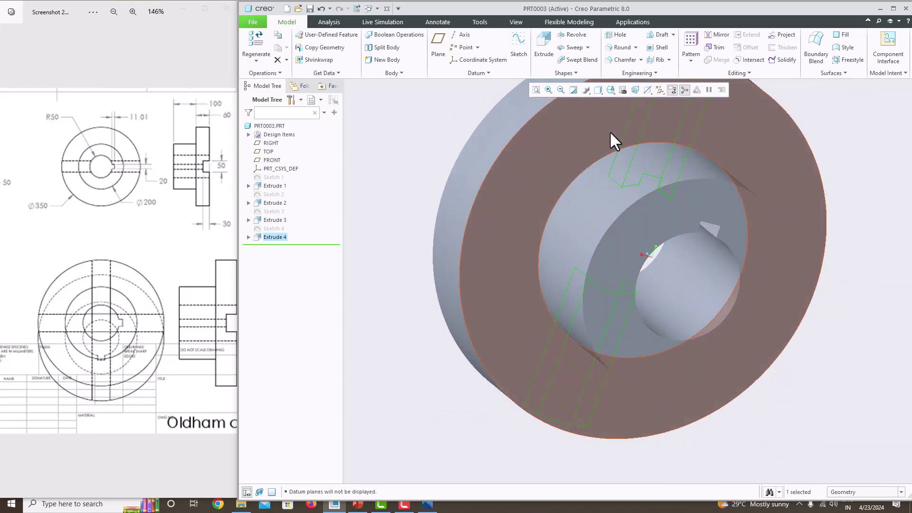
left_click(599, 90)
left_click(609, 110)
left_click(611, 90)
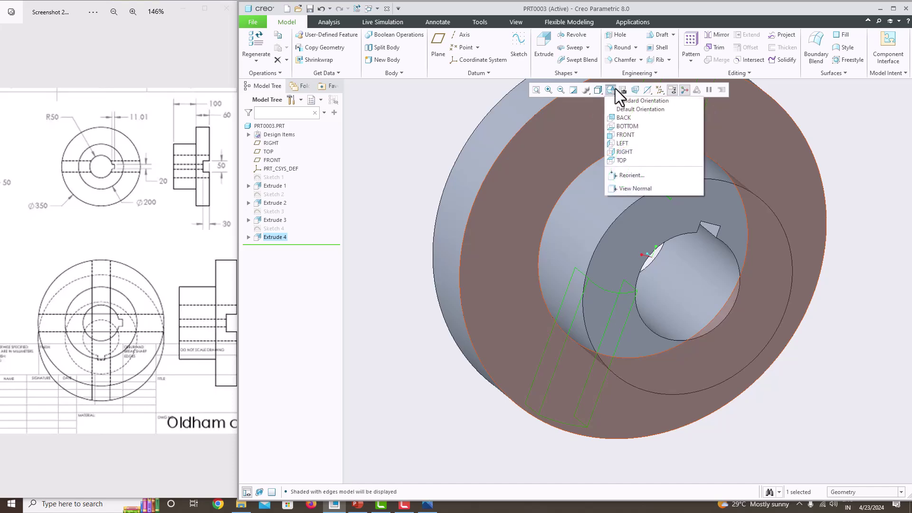
left_click(621, 100)
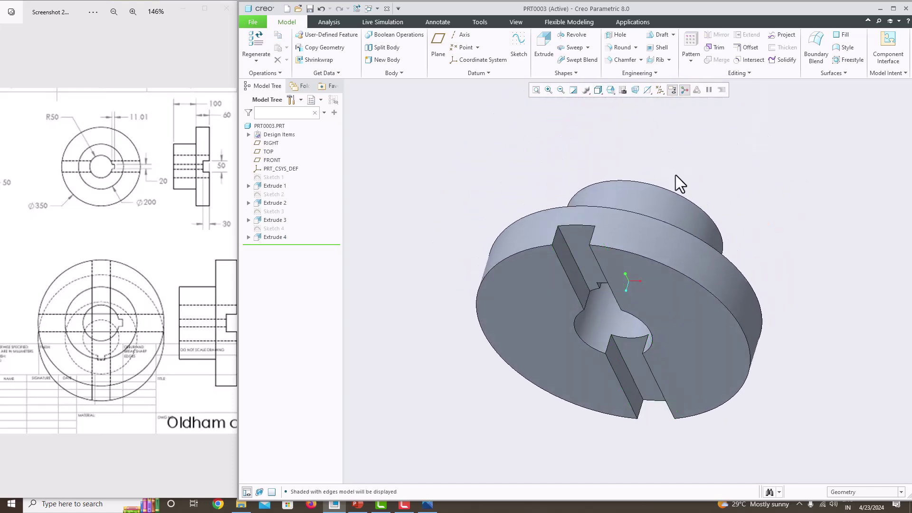
mouse_move(676, 176)
middle_mouse_down()
mouse_move(586, 195)
mouse_move(678, 167)
mouse_move(641, 161)
mouse_move(660, 174)
middle_mouse_up()
scroll(626, 259, "down", 2)
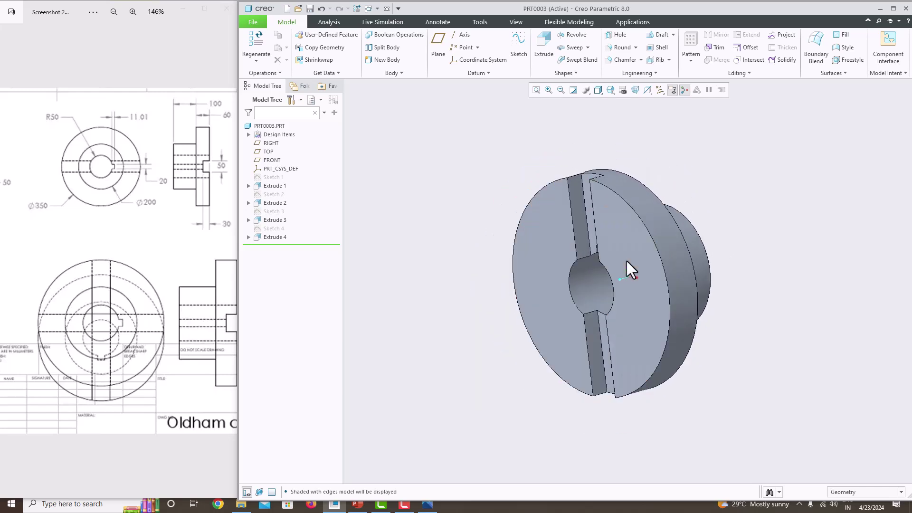
Step: Save a copy of the part named 1_FLANGE
left_click(252, 22)
mouse_move(264, 92)
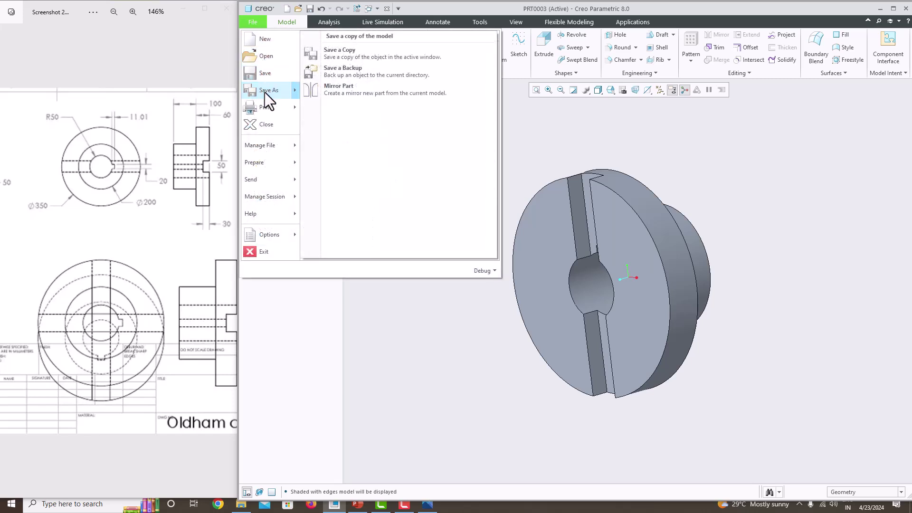
left_click(372, 55)
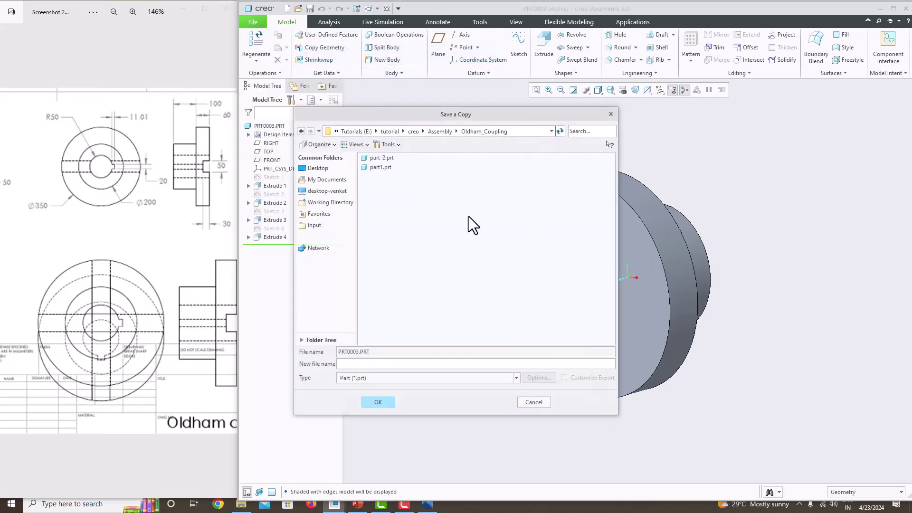
left_click(383, 364)
type("1_Flange")
key("Return")
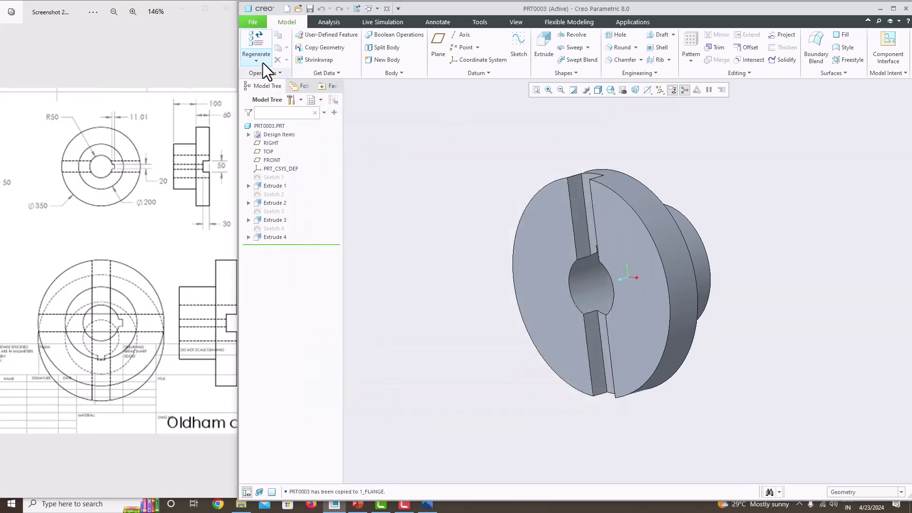
left_click(255, 22)
mouse_move(283, 113)
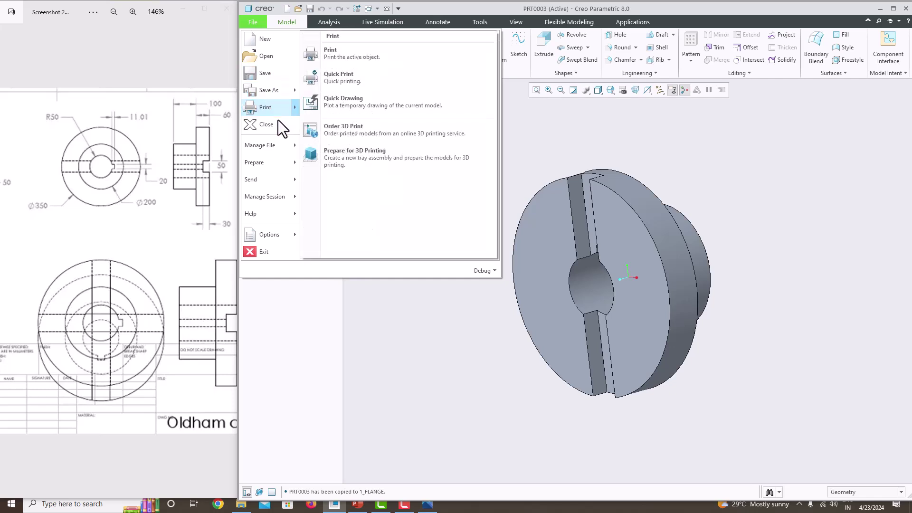